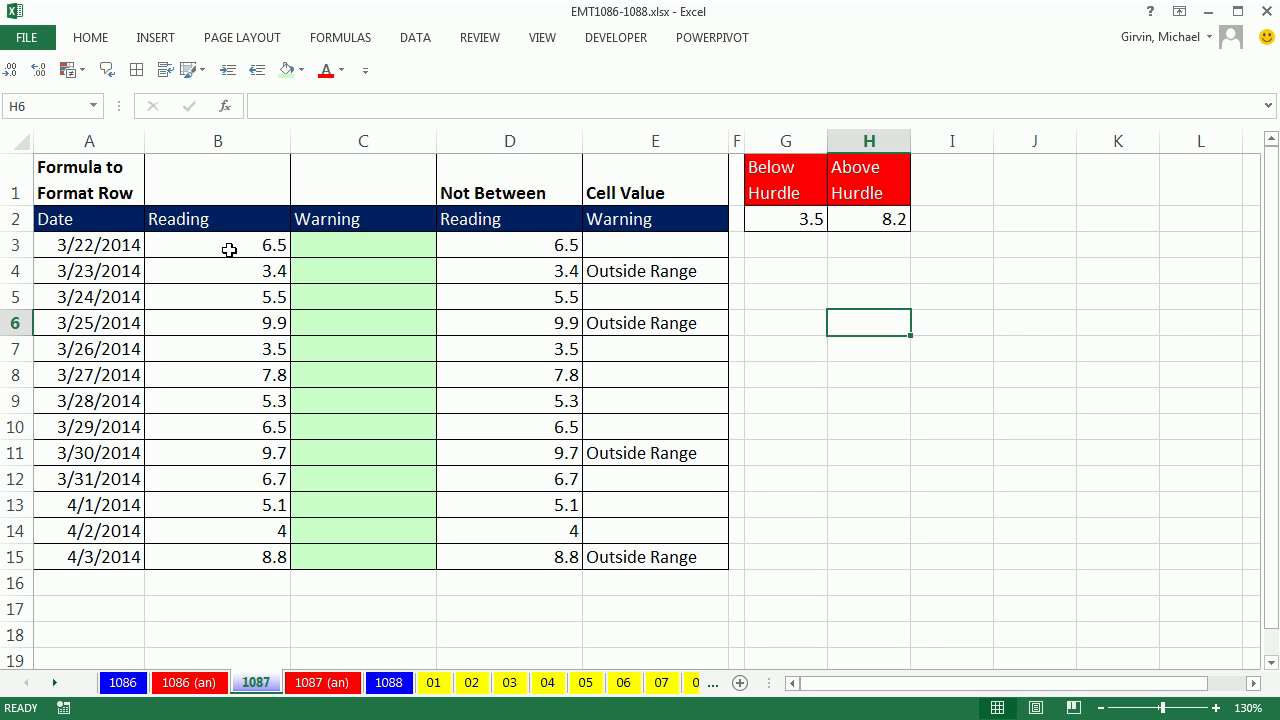
Review the thirteen readings in column B, noting 9.7 in B11, and choose C3 for the warning.
{"action": "left_click_drag", "start_coordinate": [227, 245], "coordinate": [229, 558]}
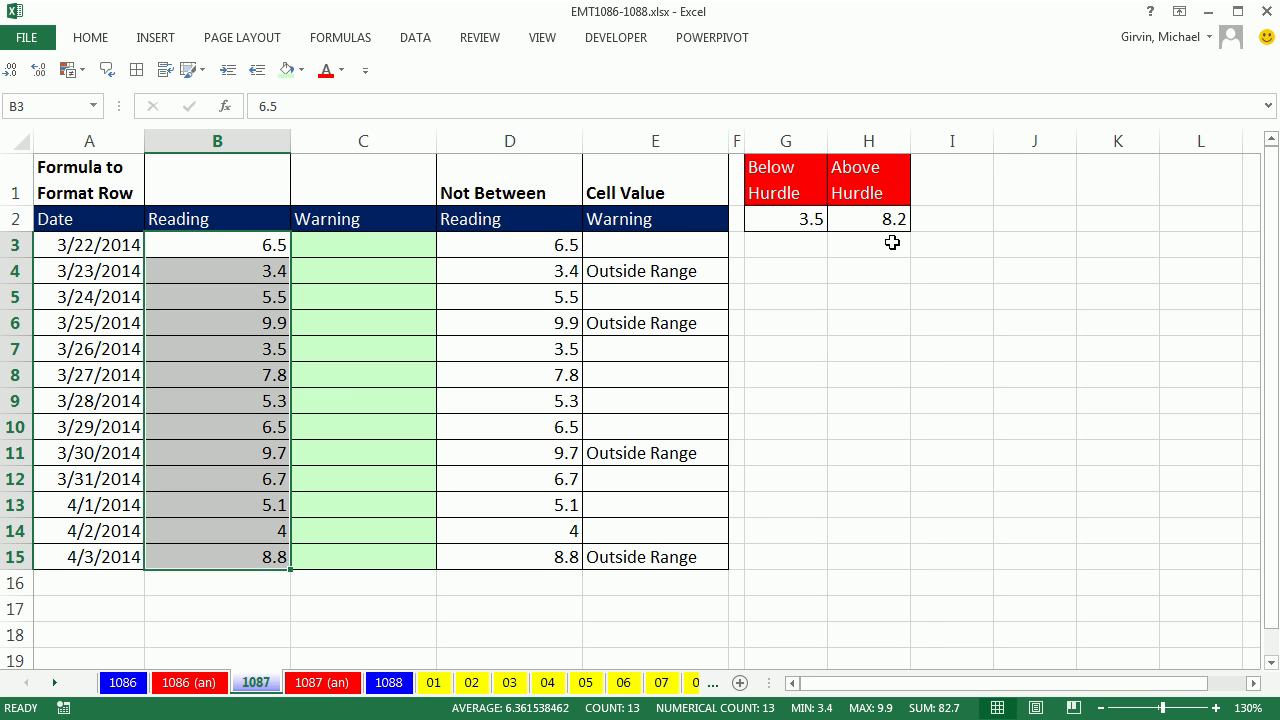
{"action": "left_click", "coordinate": [268, 453]}
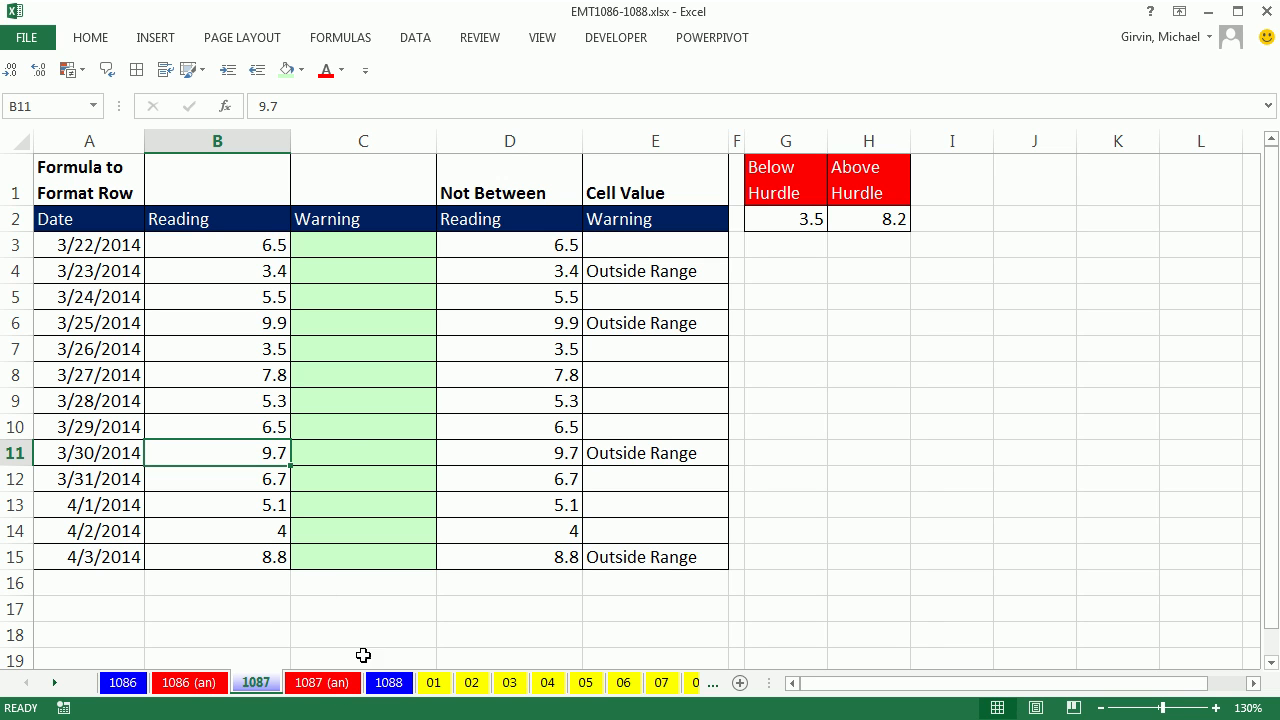
{"action": "left_click", "coordinate": [379, 247]}
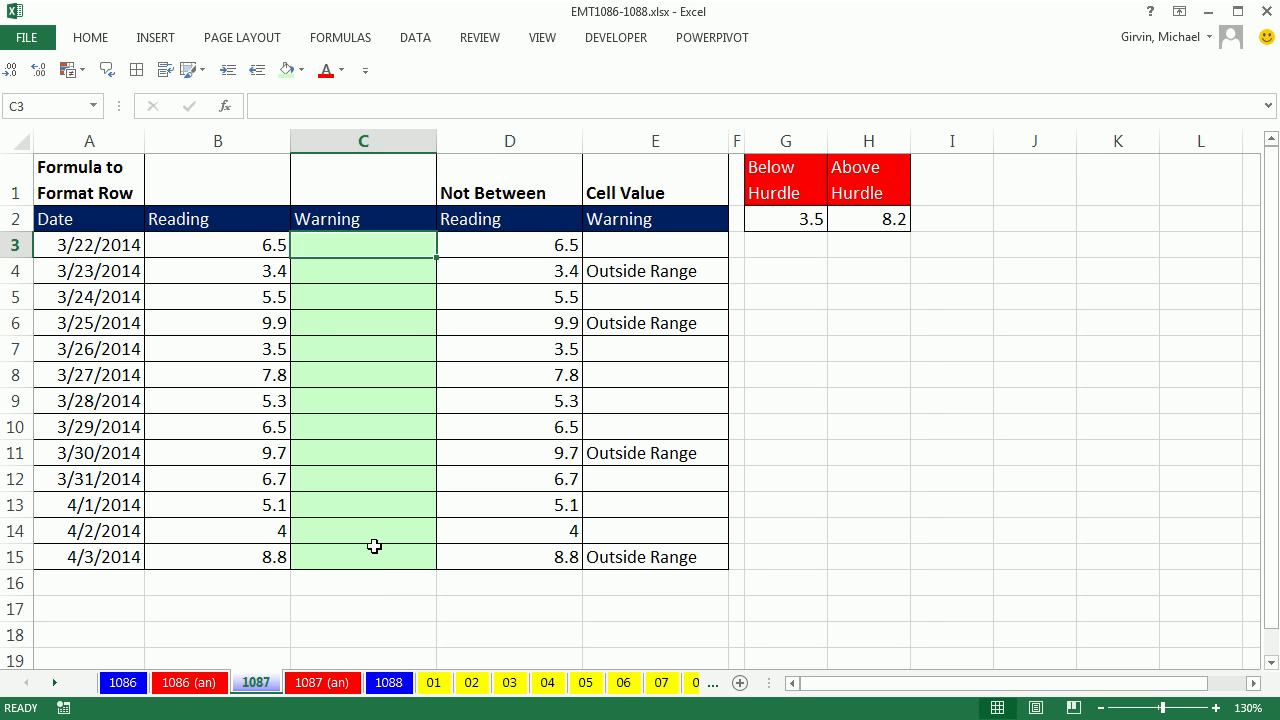
{"action": "type", "text": "=OR("}
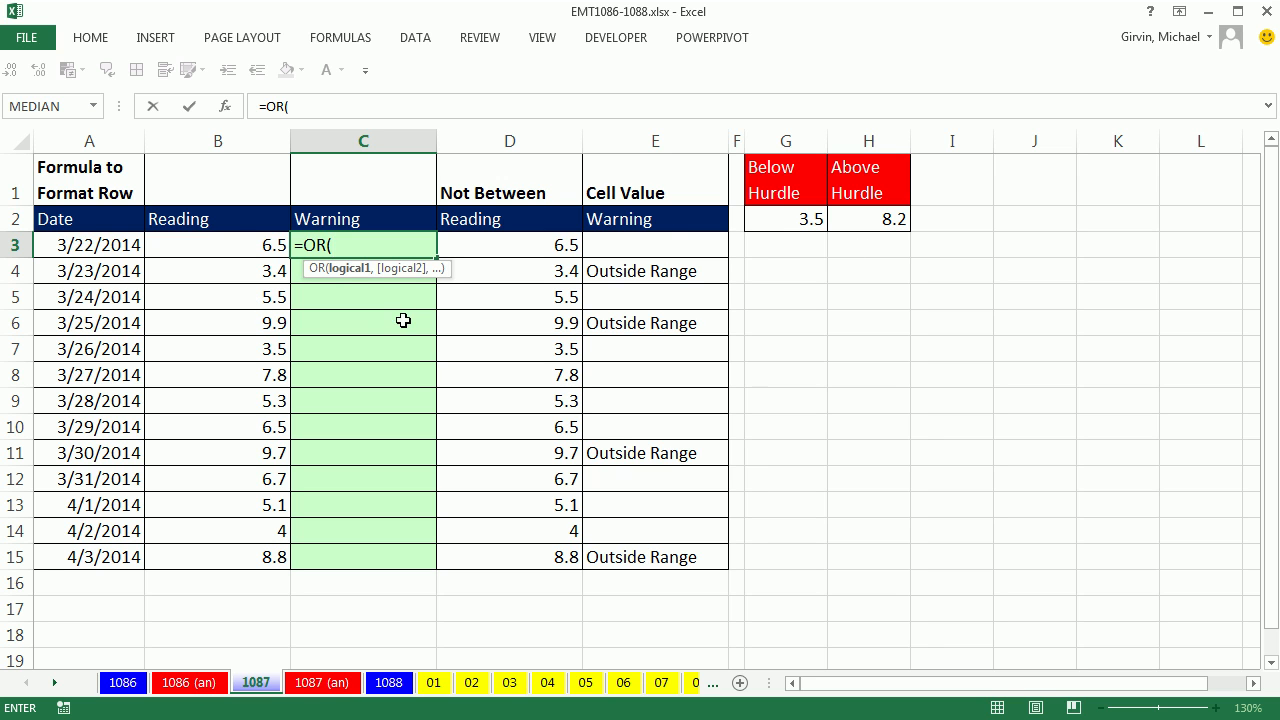
Enter =OR(B3<$G$2,B3>$H$2) in C3, locking both hurdle references with F4.
{"action": "left_click", "coordinate": [230, 243]}
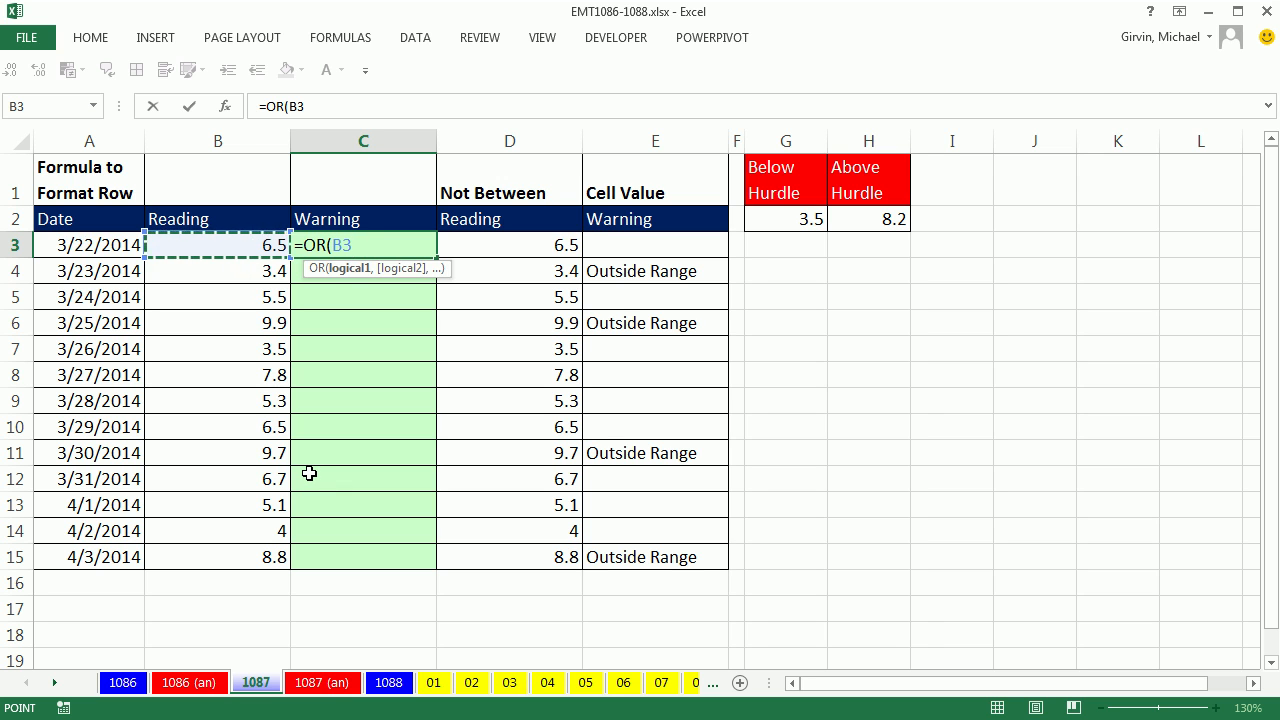
{"action": "type", "text": "<"}
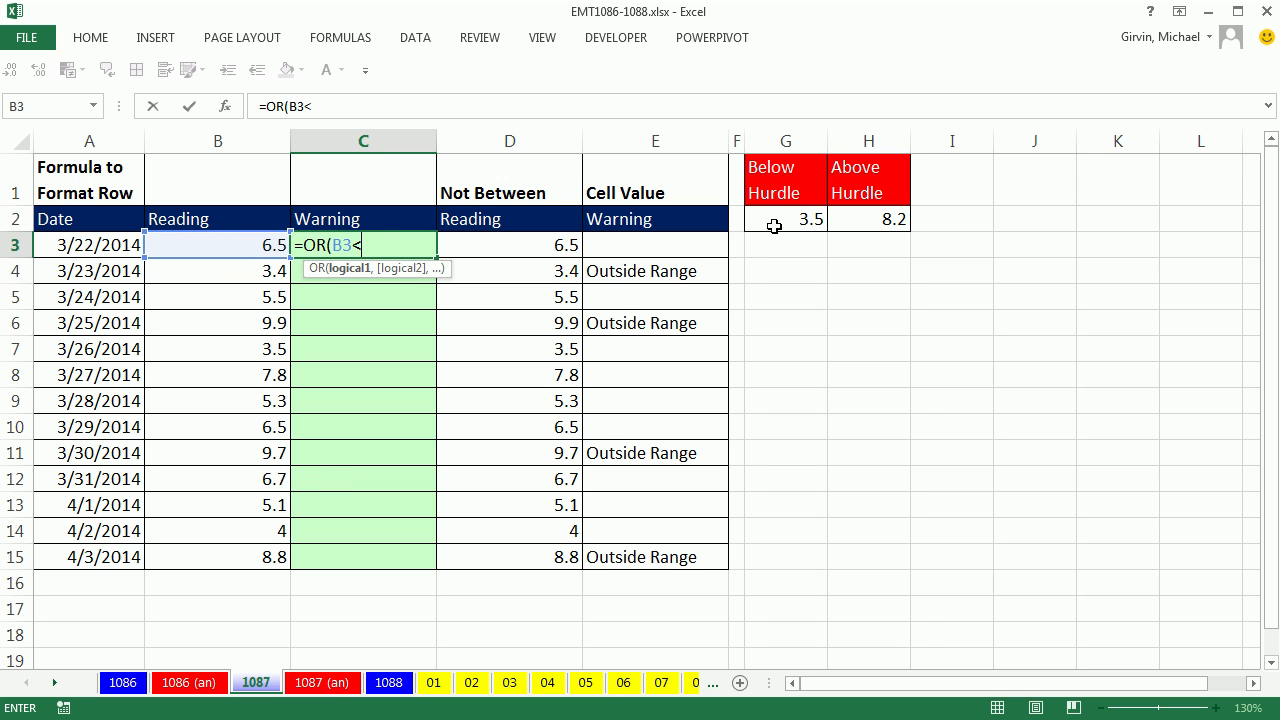
{"action": "left_click", "coordinate": [776, 222]}
{"action": "key", "text": "F4"}
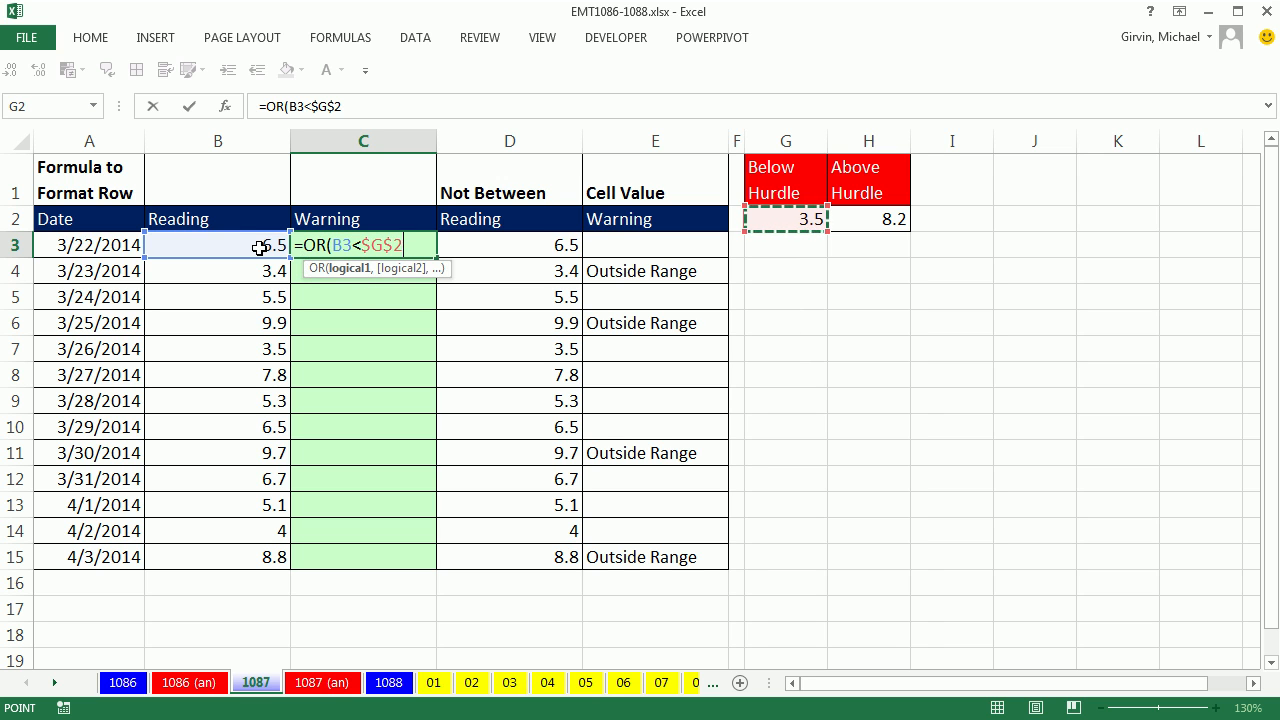
{"action": "type", "text": ","}
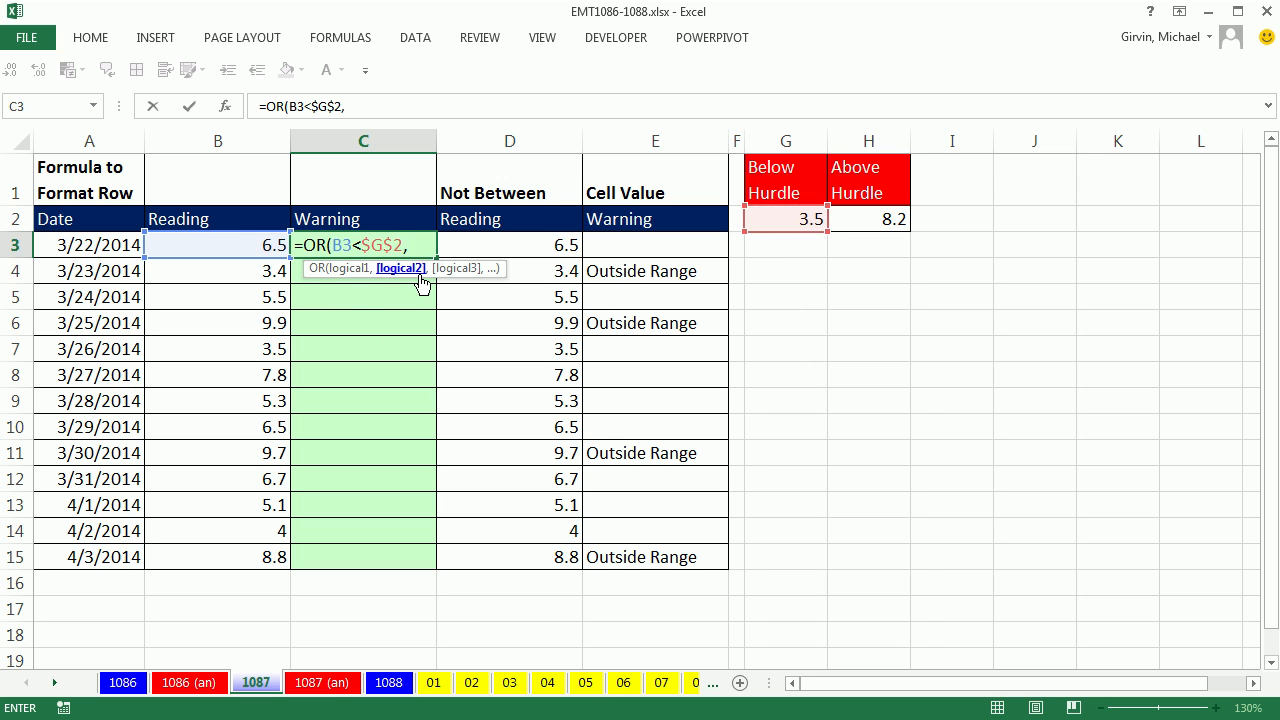
{"action": "left_click", "coordinate": [231, 247]}
{"action": "type", "text": ">"}
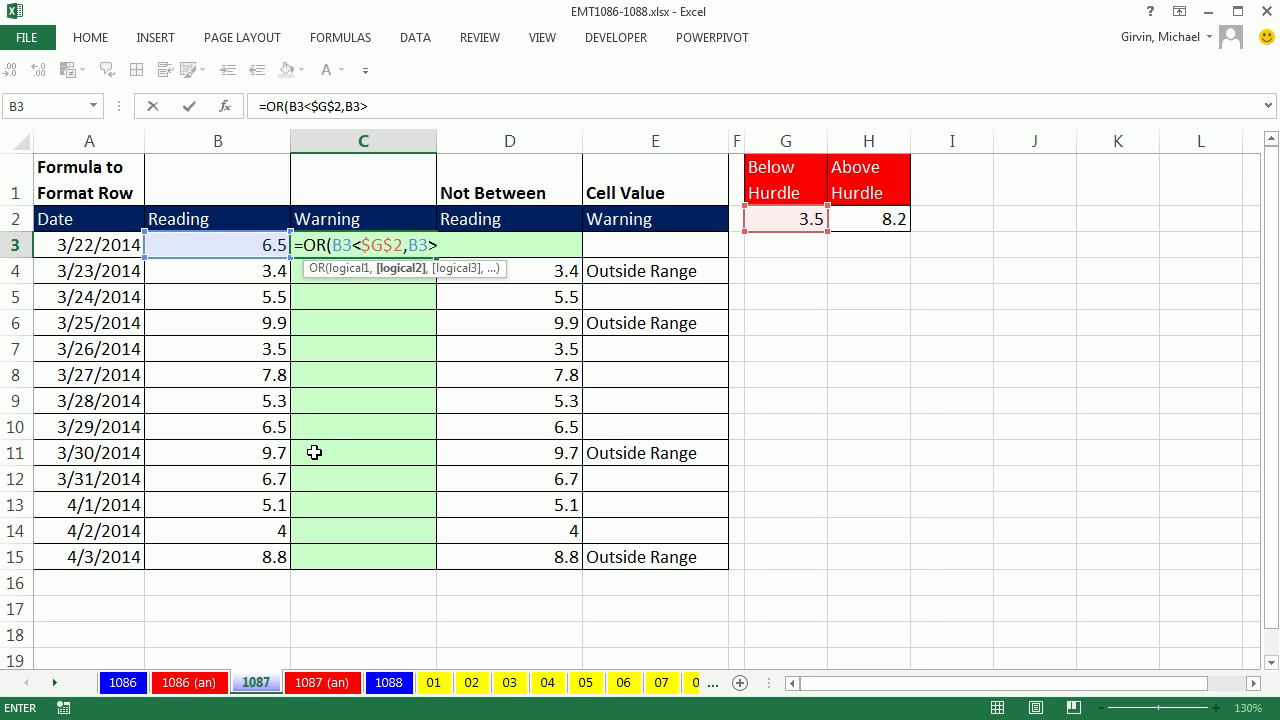
{"action": "left_click", "coordinate": [853, 222]}
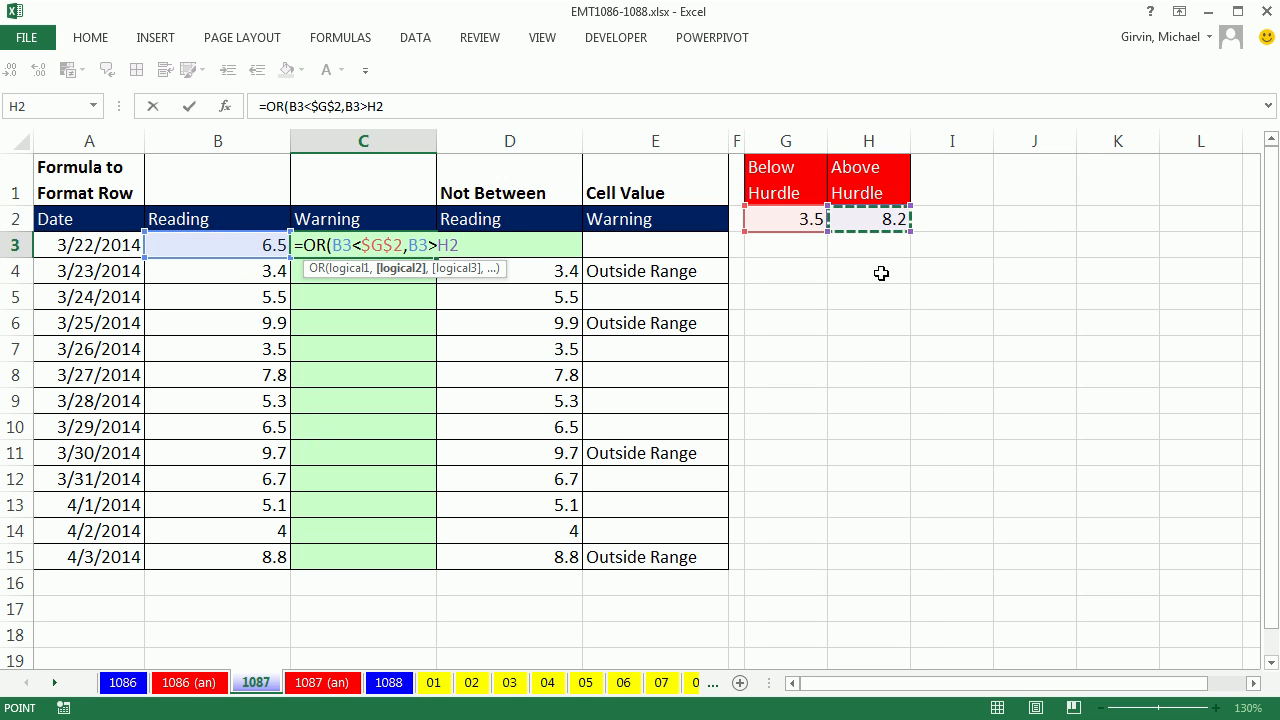
{"action": "key", "text": "F4"}
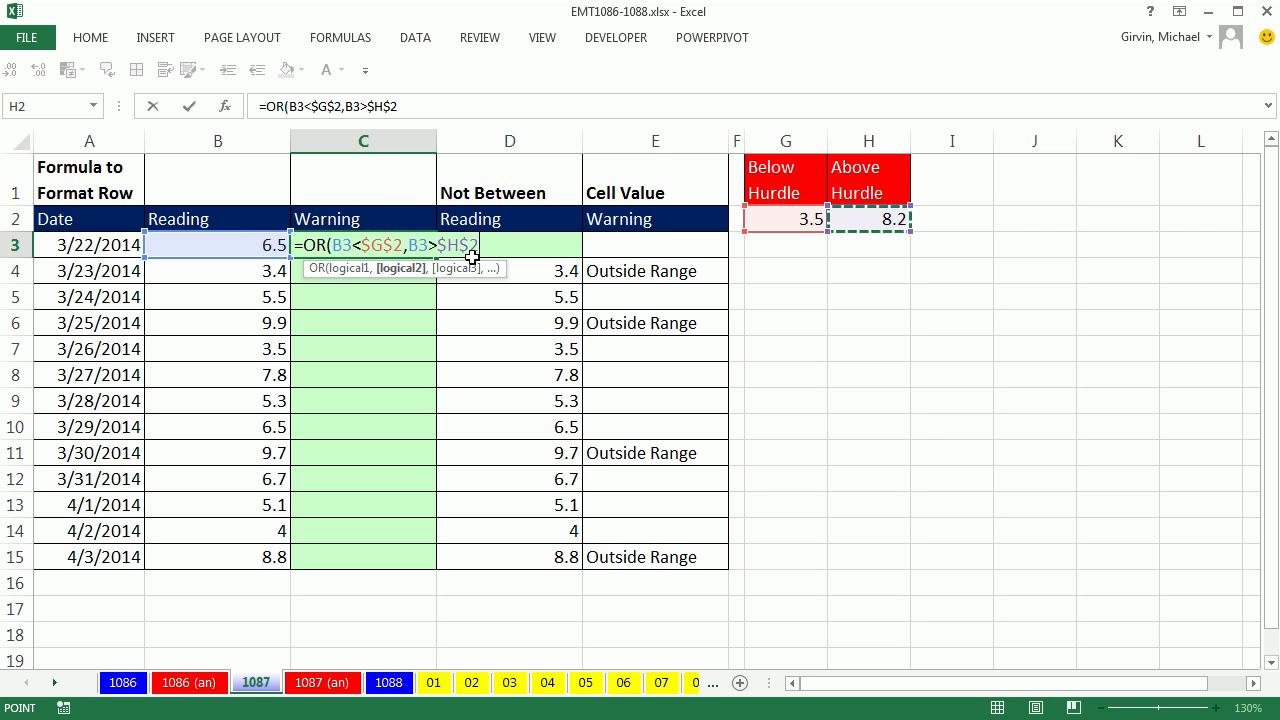
{"action": "type", "text": ")"}
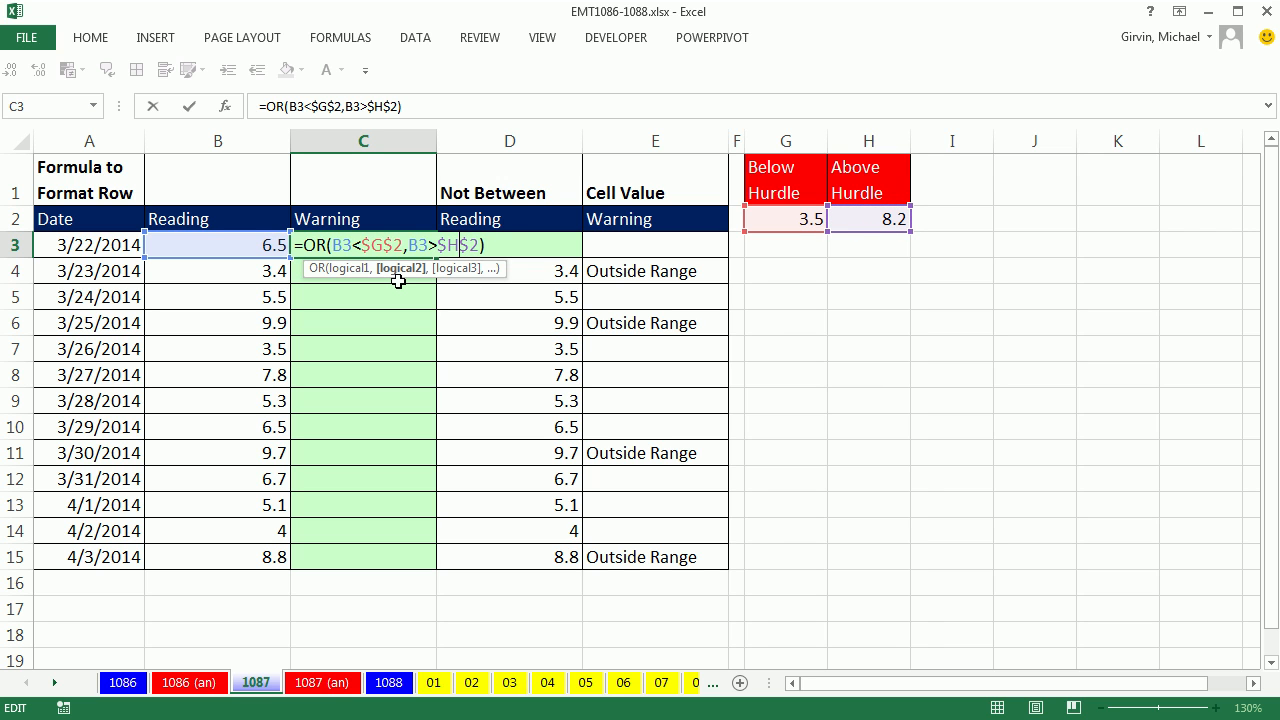
{"action": "key", "text": "ctrl+Return"}
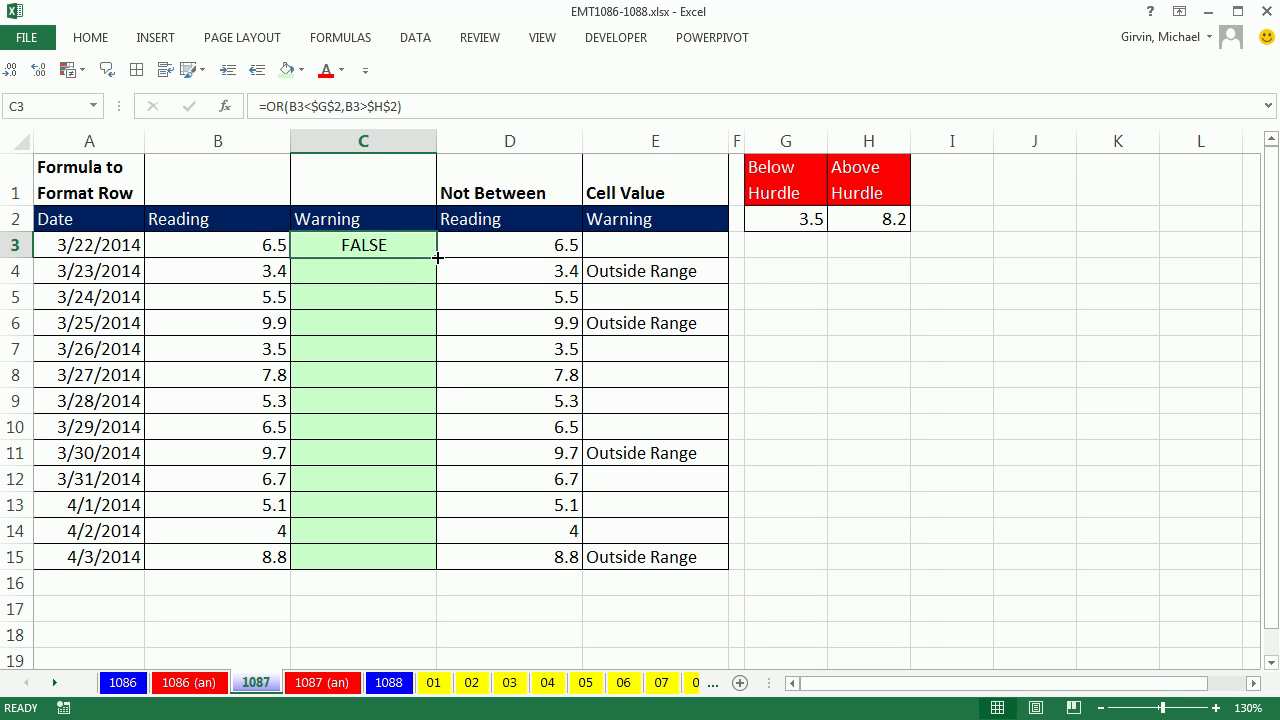
Fill the OR formula down to C15 and check the copies for C6 and the 3.4 reading.
{"action": "double_click", "coordinate": [437, 258]}
{"action": "left_click", "coordinate": [368, 322]}
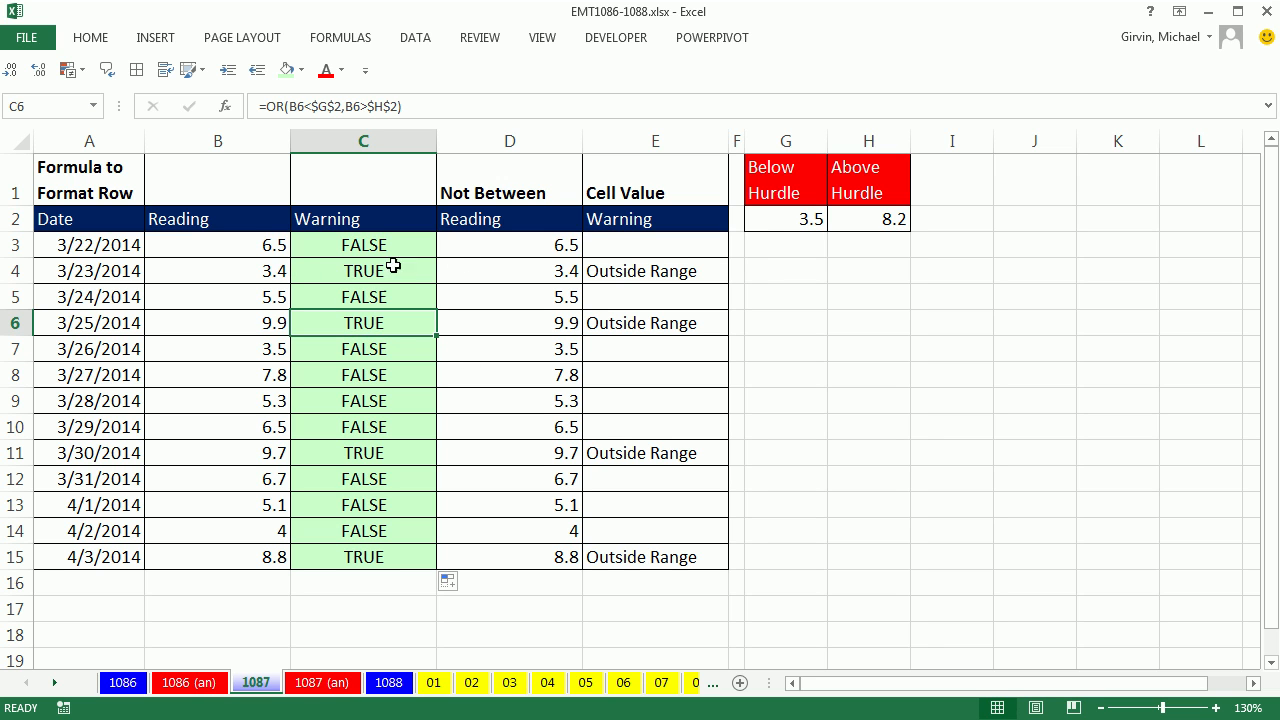
{"action": "left_click", "coordinate": [375, 271]}
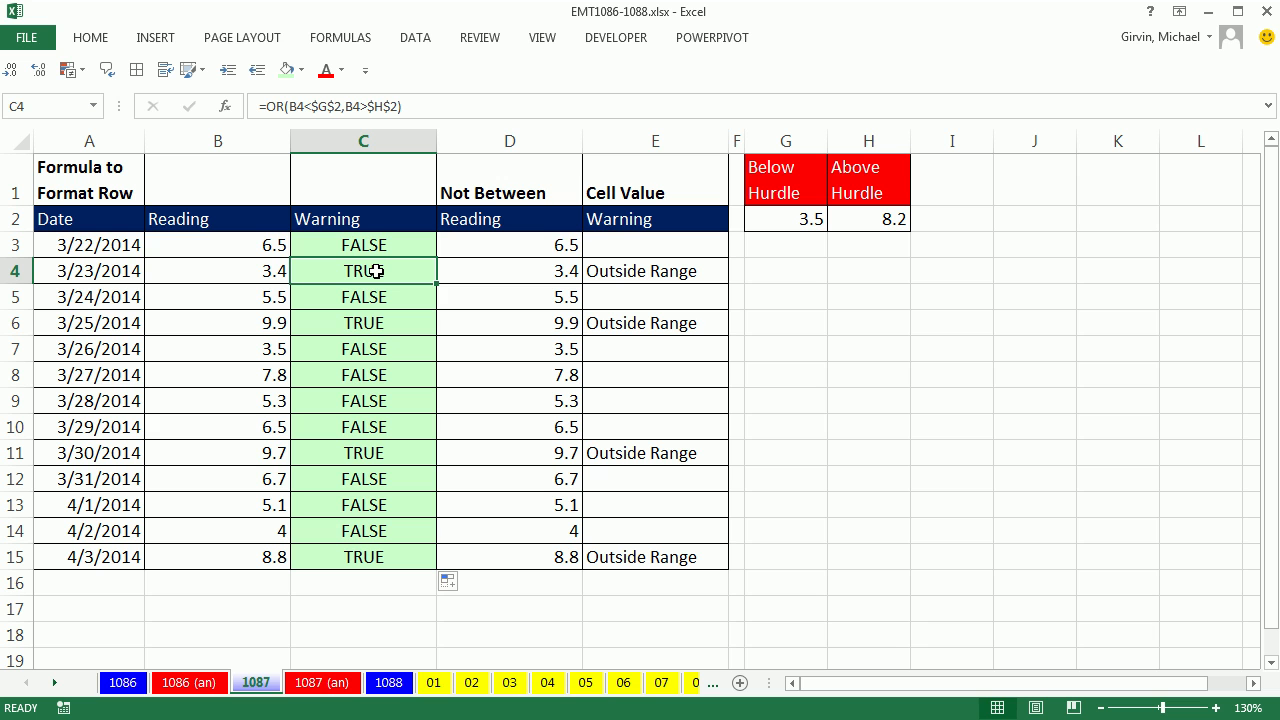
{"action": "left_click", "coordinate": [340, 37]}
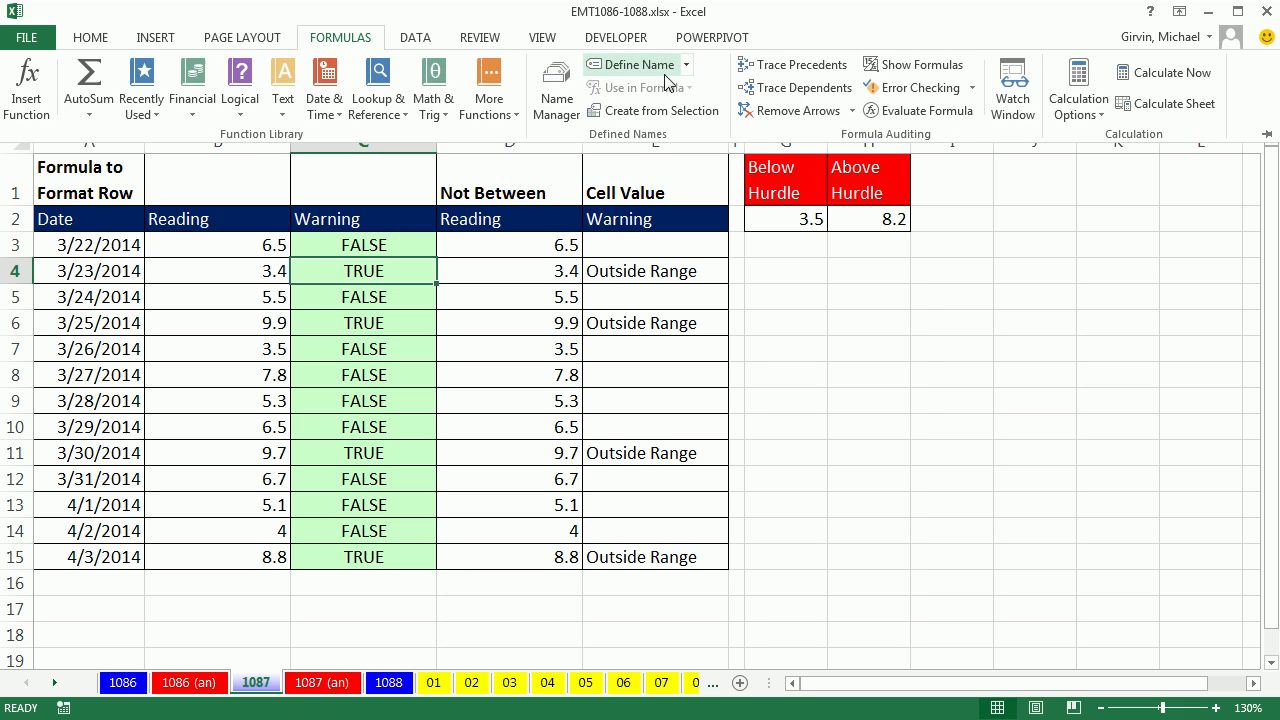
{"action": "left_click", "coordinate": [895, 112]}
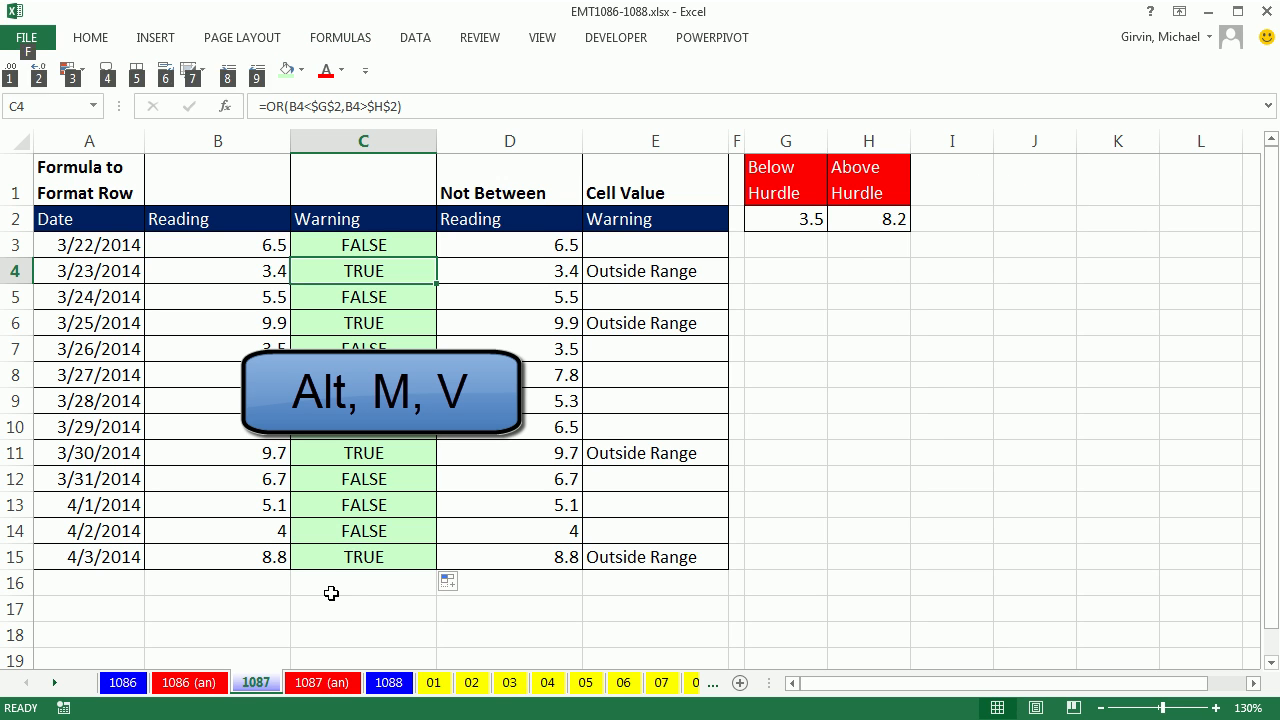
{"action": "key", "text": "alt"}
{"action": "key", "text": "m"}
{"action": "key", "text": "v"}
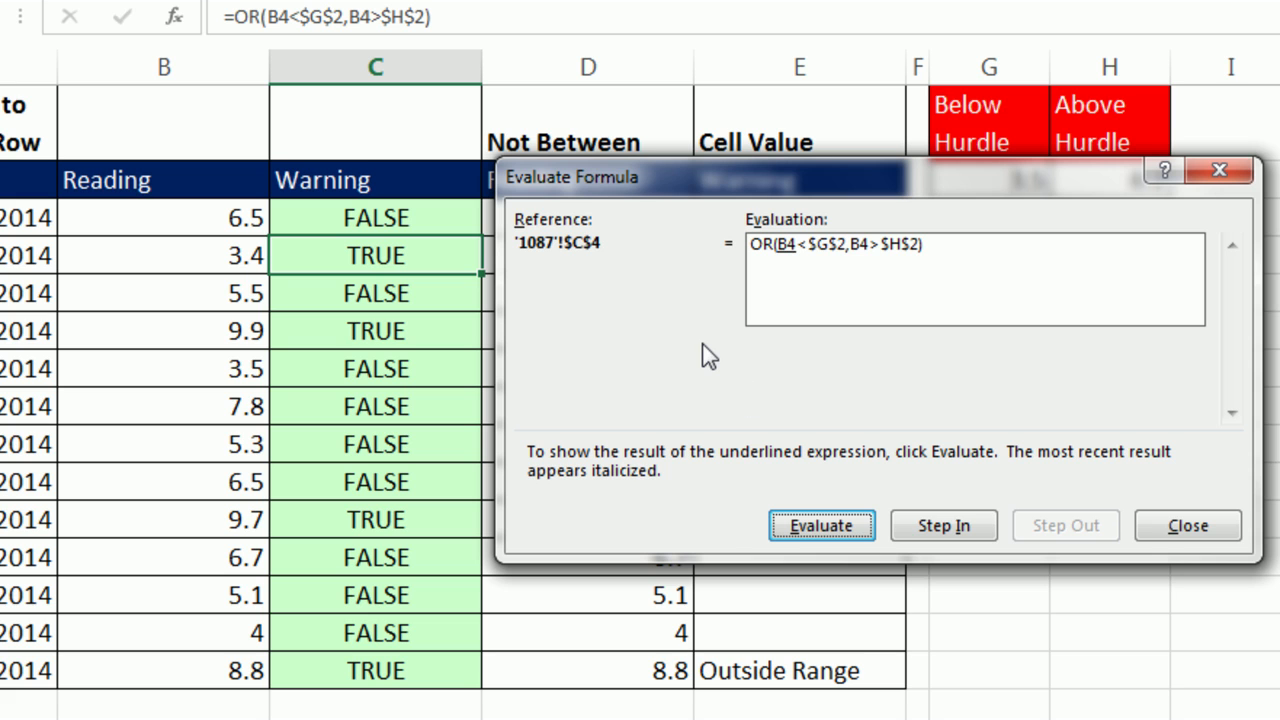
{"action": "key", "text": "Return"}
{"action": "key", "text": "Return"}
{"action": "key", "text": "Return"}
{"action": "key", "text": "Return"}
{"action": "key", "text": "Return"}
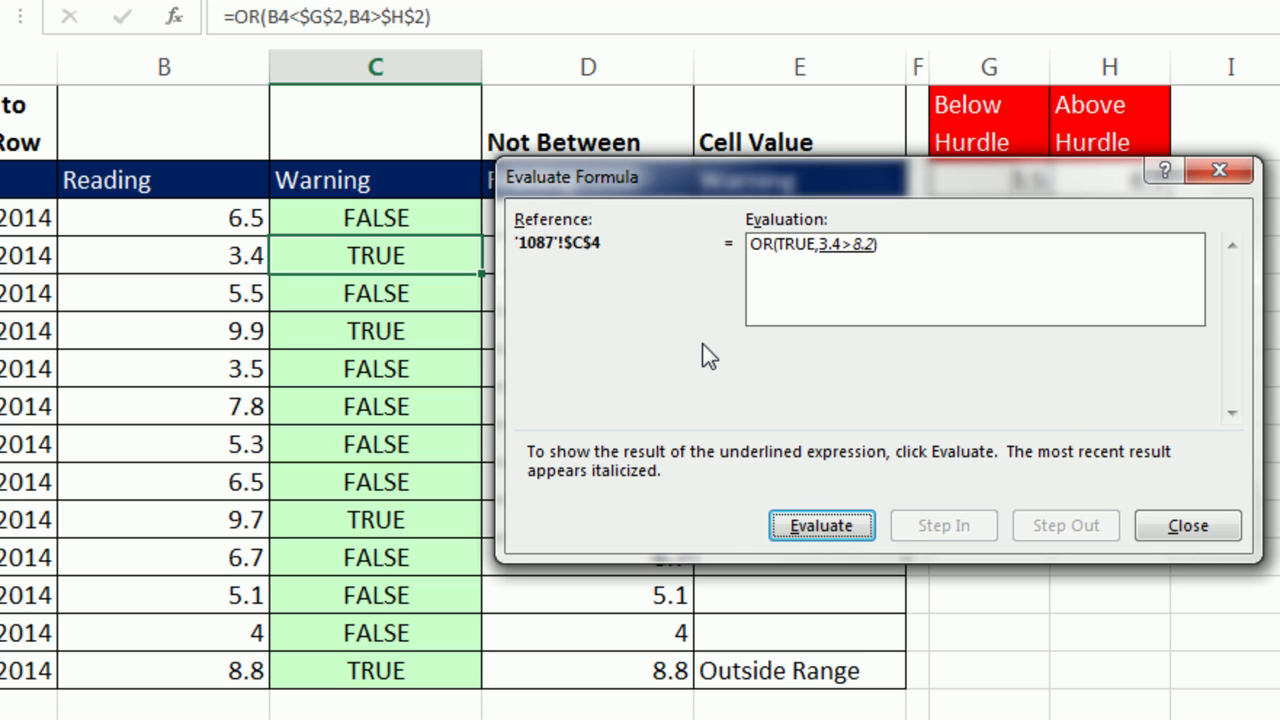
{"action": "key", "text": "Return"}
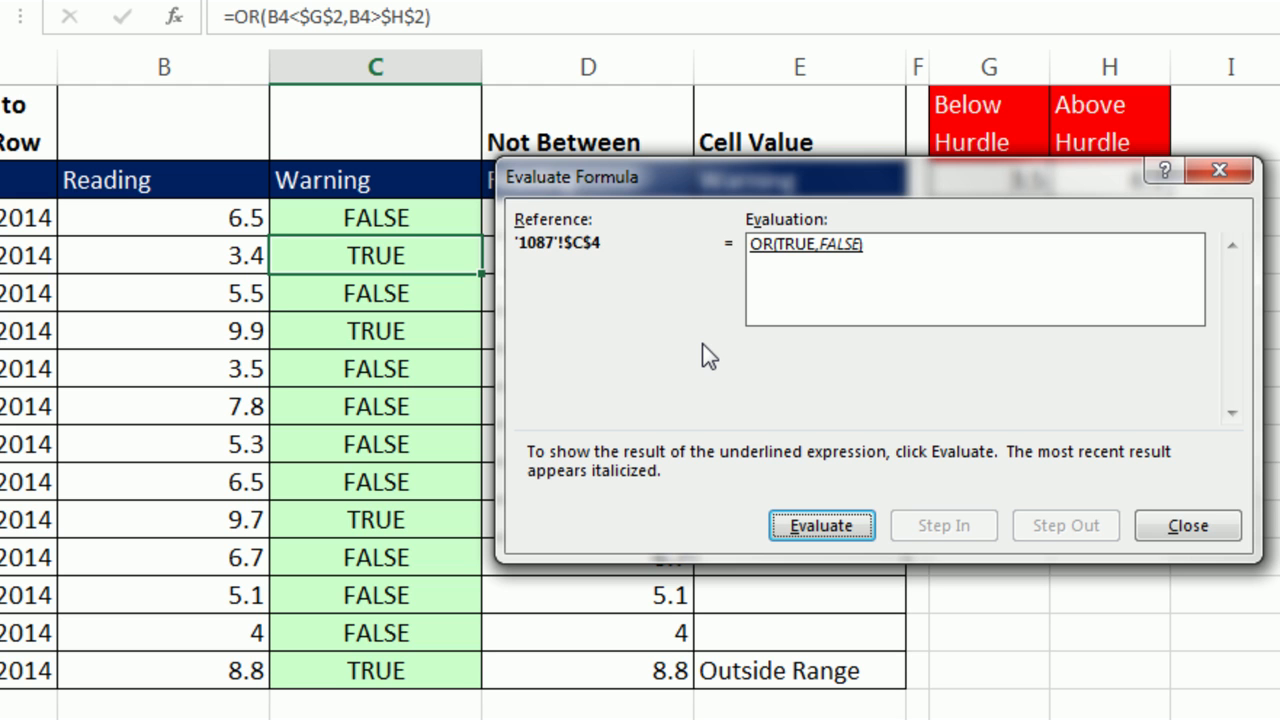
{"action": "key", "text": "Return"}
{"action": "key", "text": "Escape"}
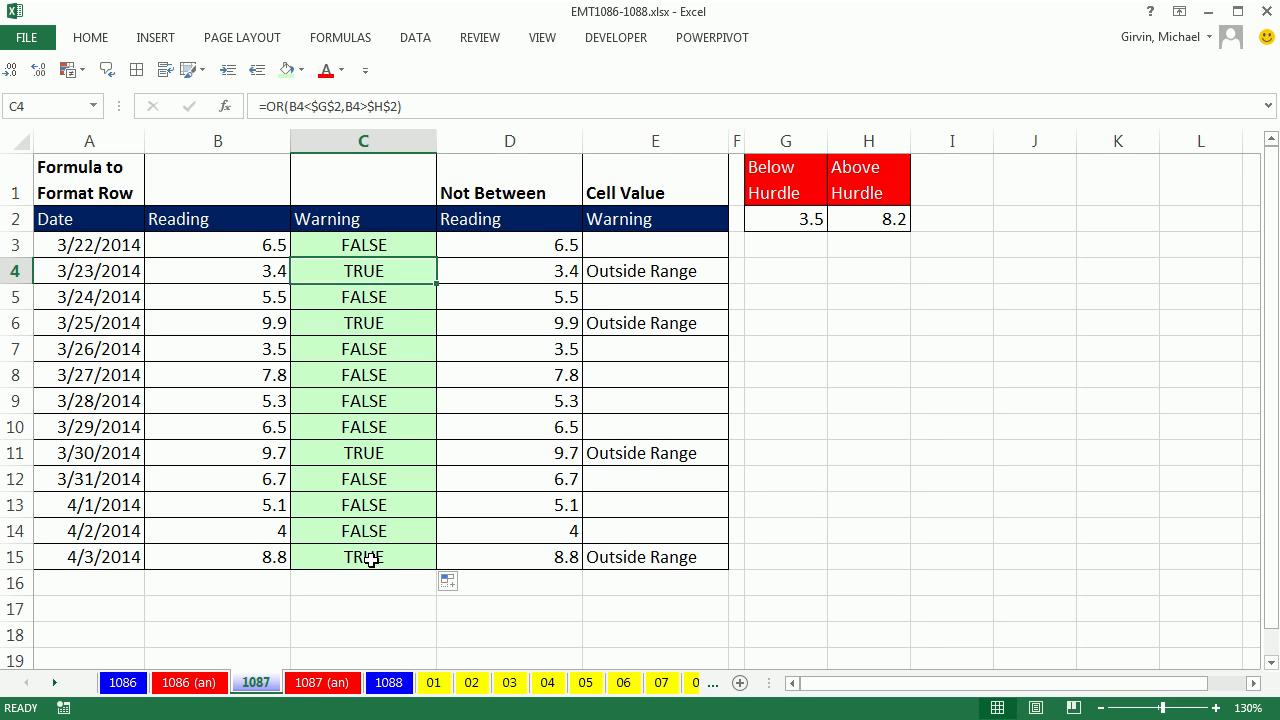
Wrap C3's test as =IF(OR(B3<$G$2,B3>$H$2),"Outside Range",""), fixing the label's spelling.
{"action": "double_click", "coordinate": [352, 247]}
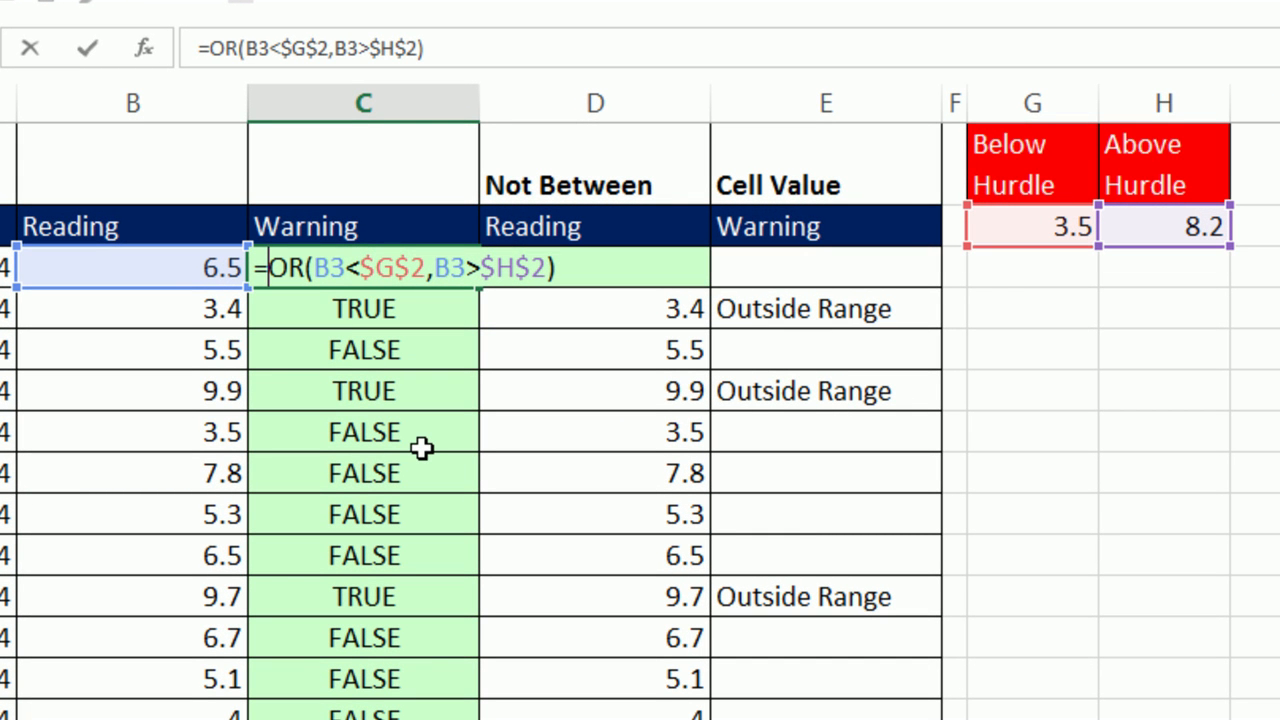
{"action": "type", "text": "if"}
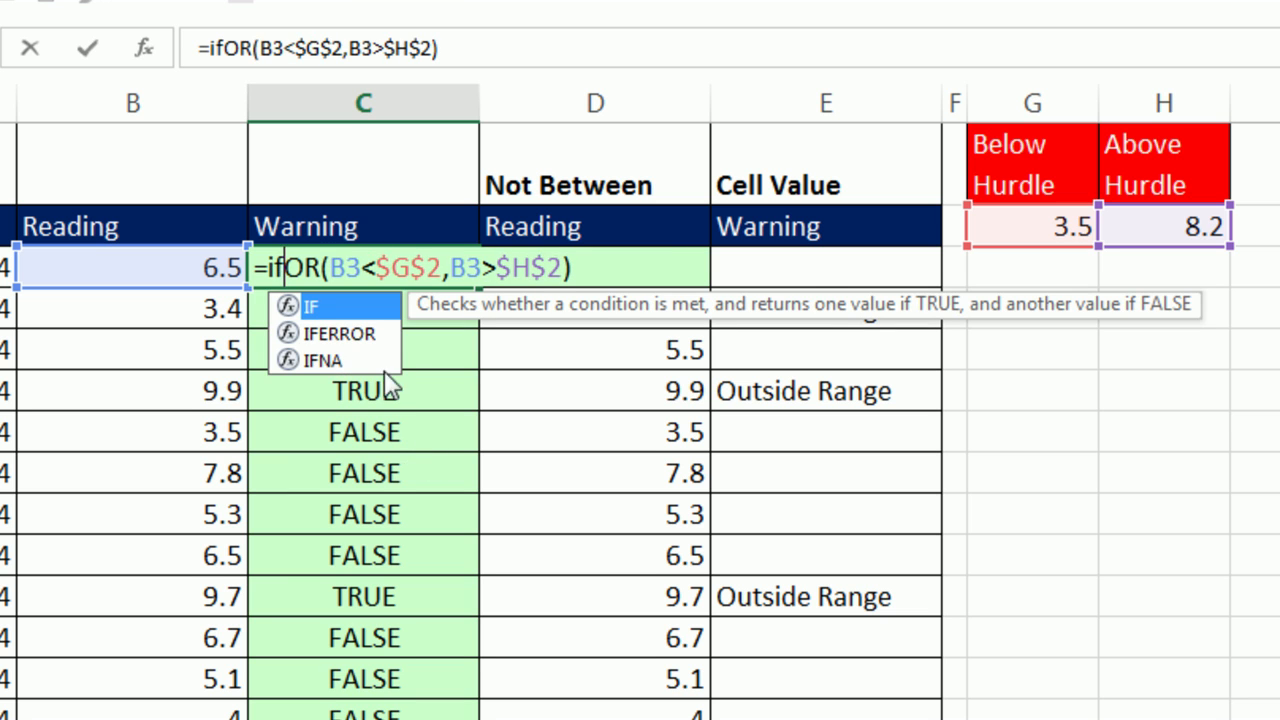
{"action": "key", "text": "Tab"}
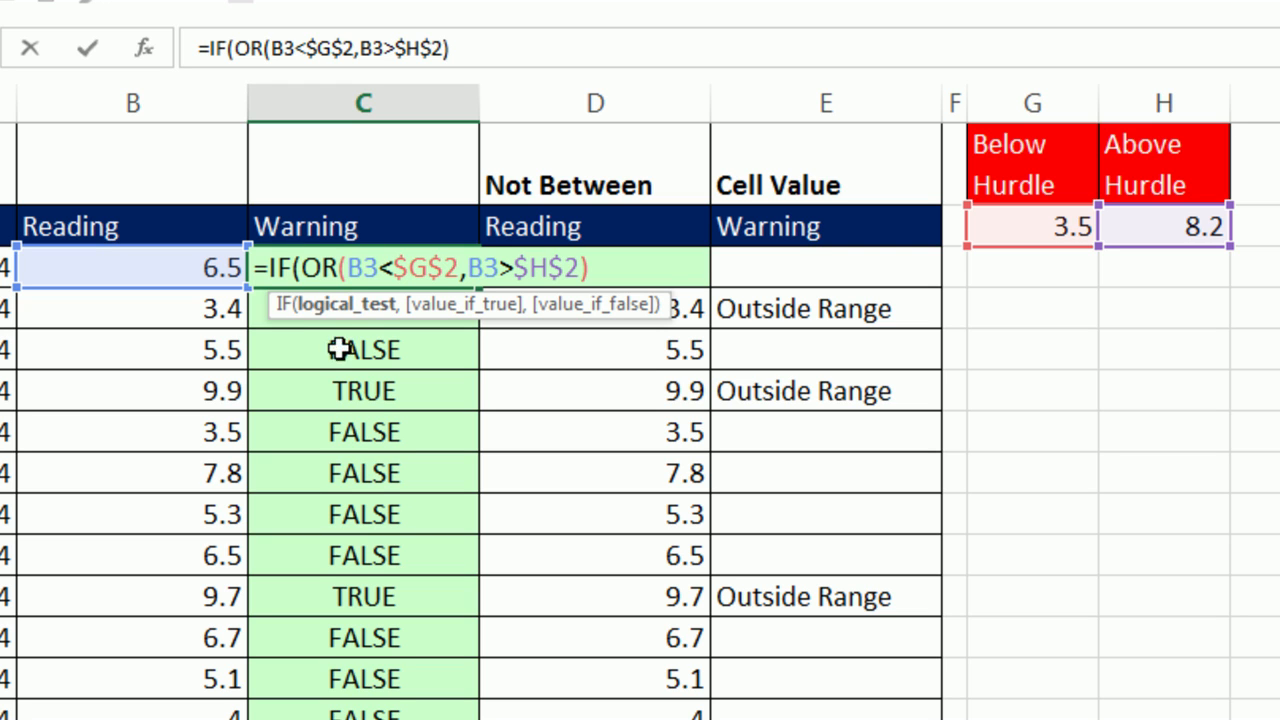
{"action": "left_click", "coordinate": [636, 270]}
{"action": "type", "text": ","}
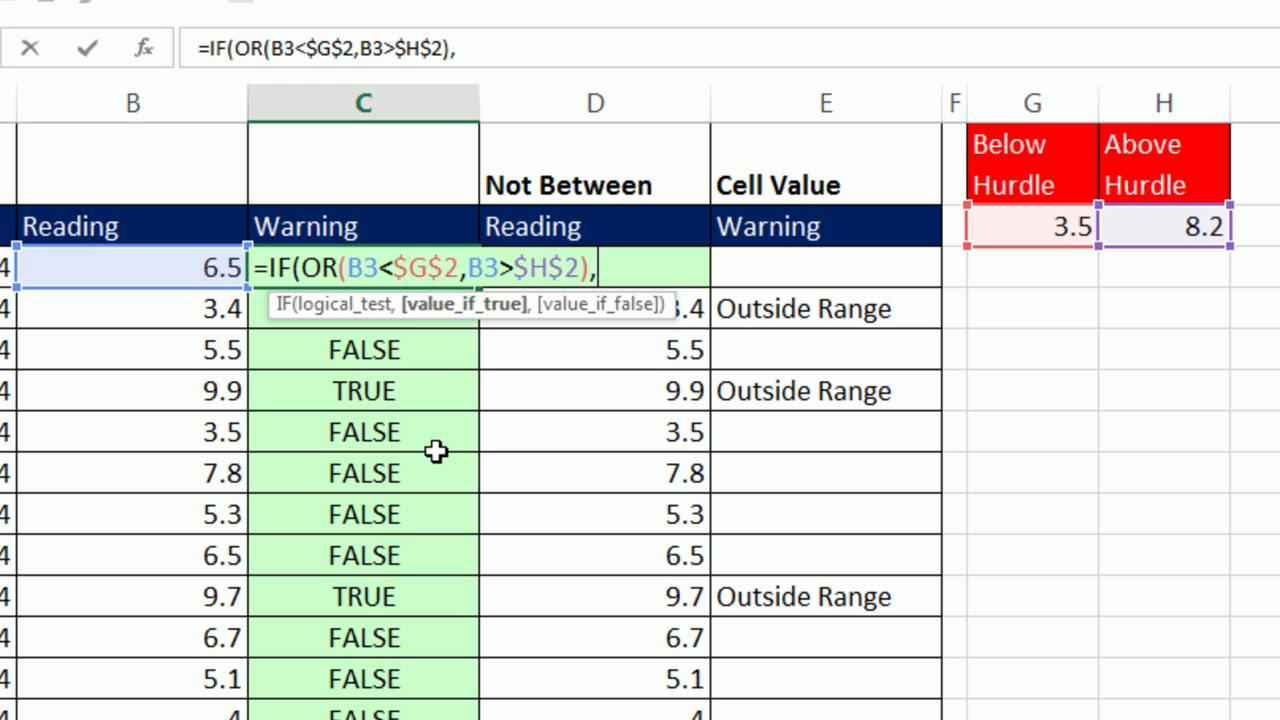
{"action": "type", "text": "\"Out"}
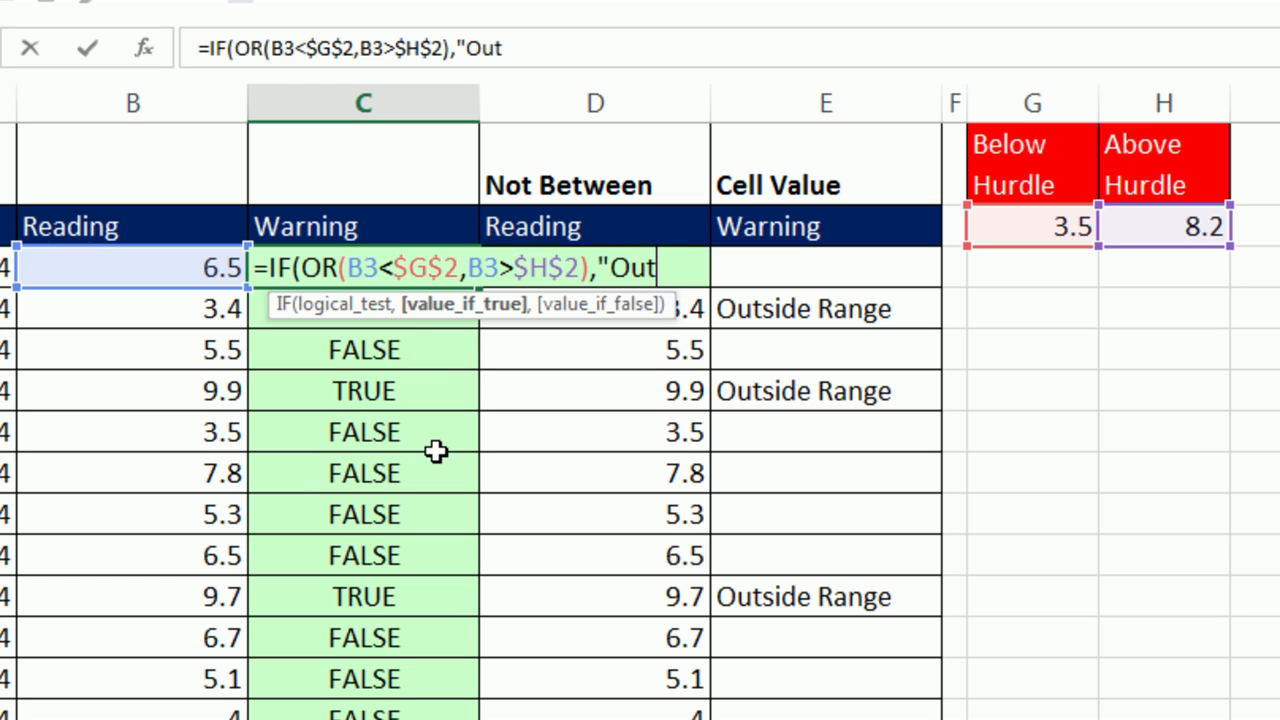
{"action": "type", "text": "side Range"}
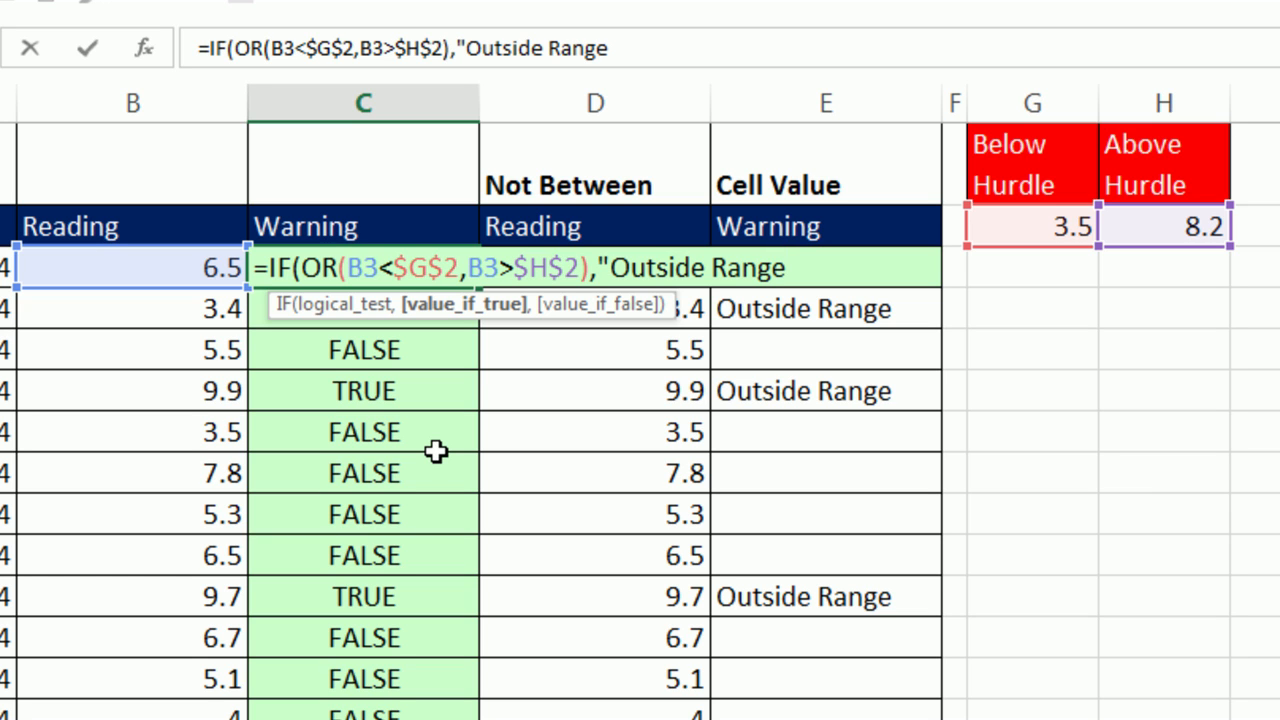
{"action": "key", "text": "BackSpace"}
{"action": "key", "text": "BackSpace"}
{"action": "type", "text": "eg\""}
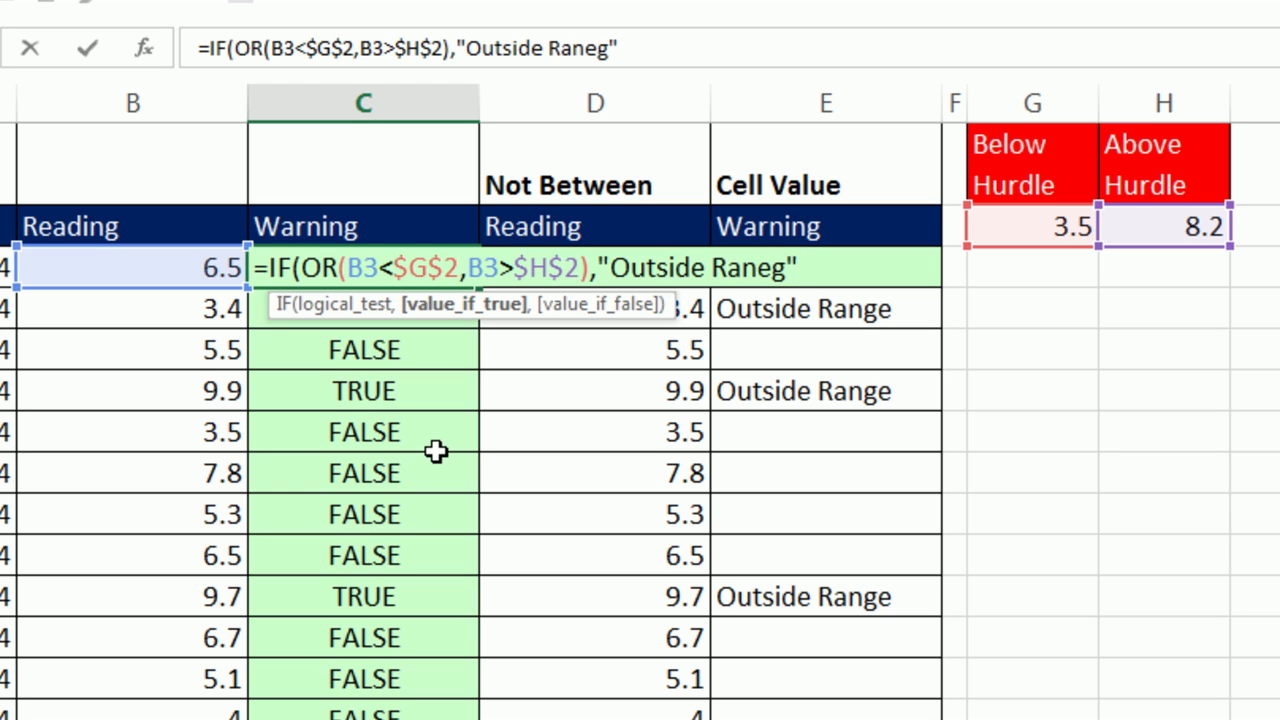
{"action": "key", "text": "BackSpace"}
{"action": "key", "text": "BackSpace"}
{"action": "key", "text": "BackSpace"}
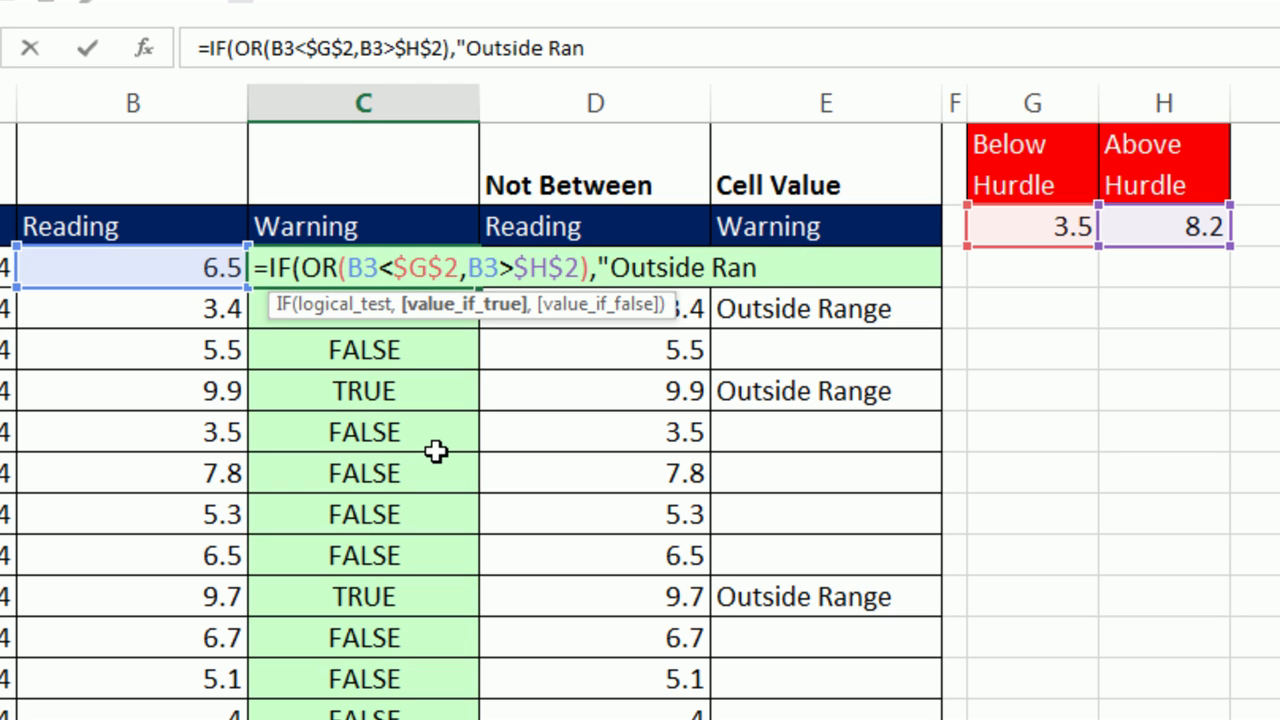
{"action": "type", "text": "ge\""}
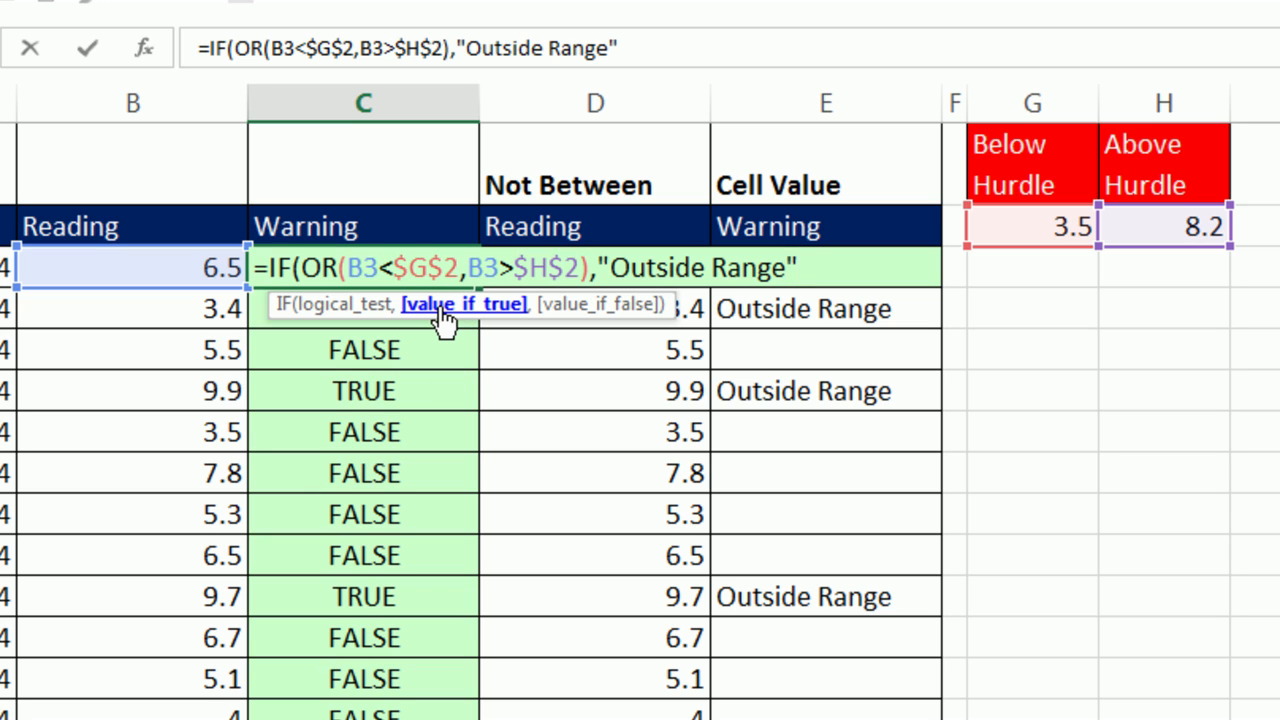
{"action": "type", "text": ","}
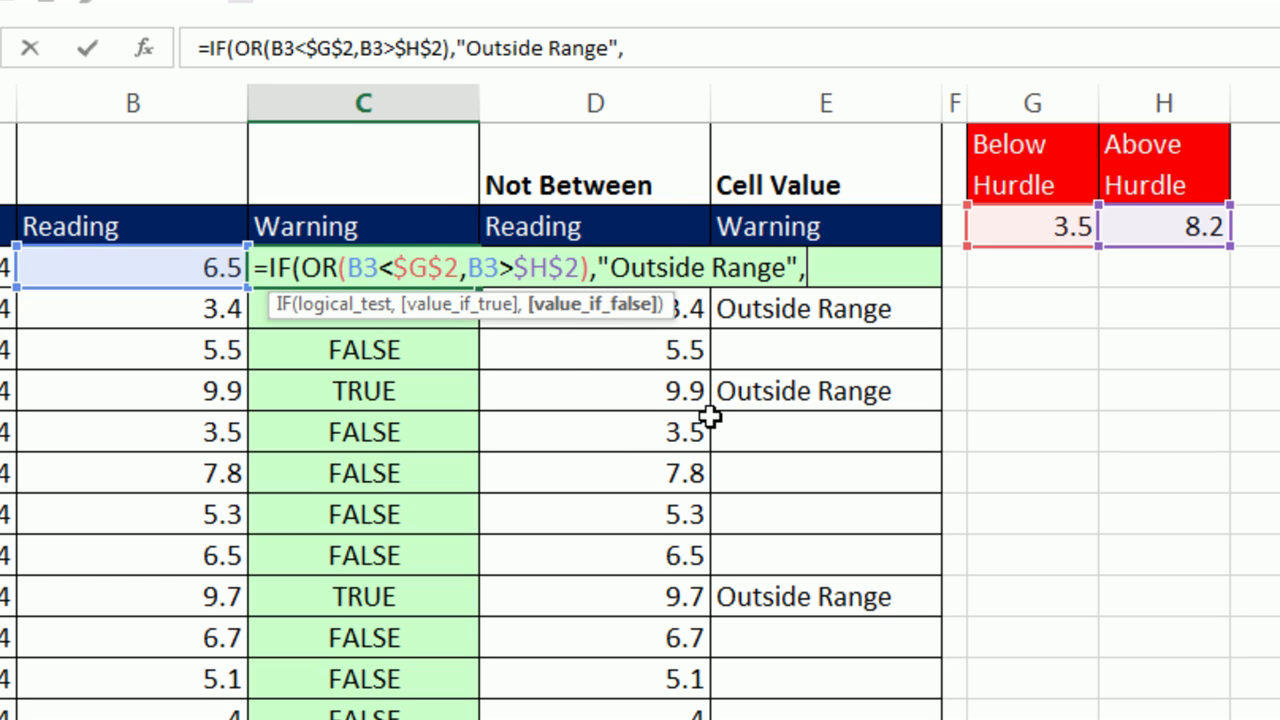
{"action": "type", "text": "\"\""}
{"action": "type", "text": ")"}
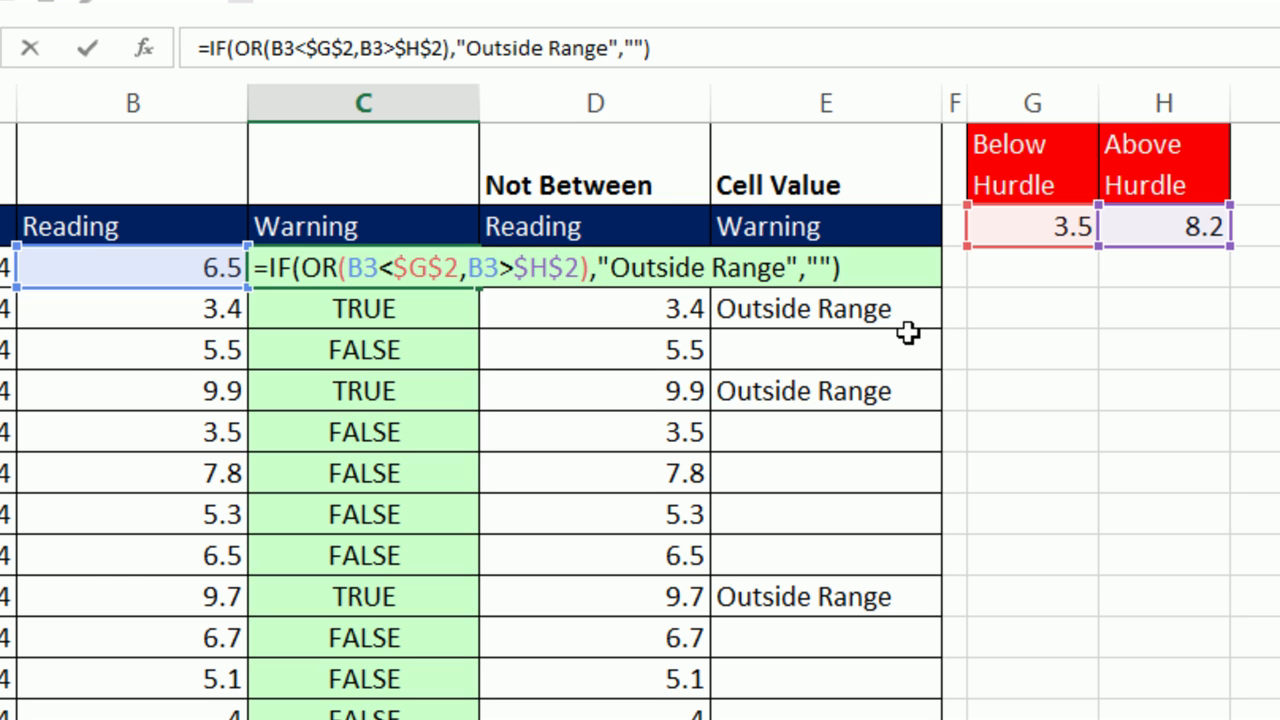
{"action": "key", "text": "ctrl+Return"}
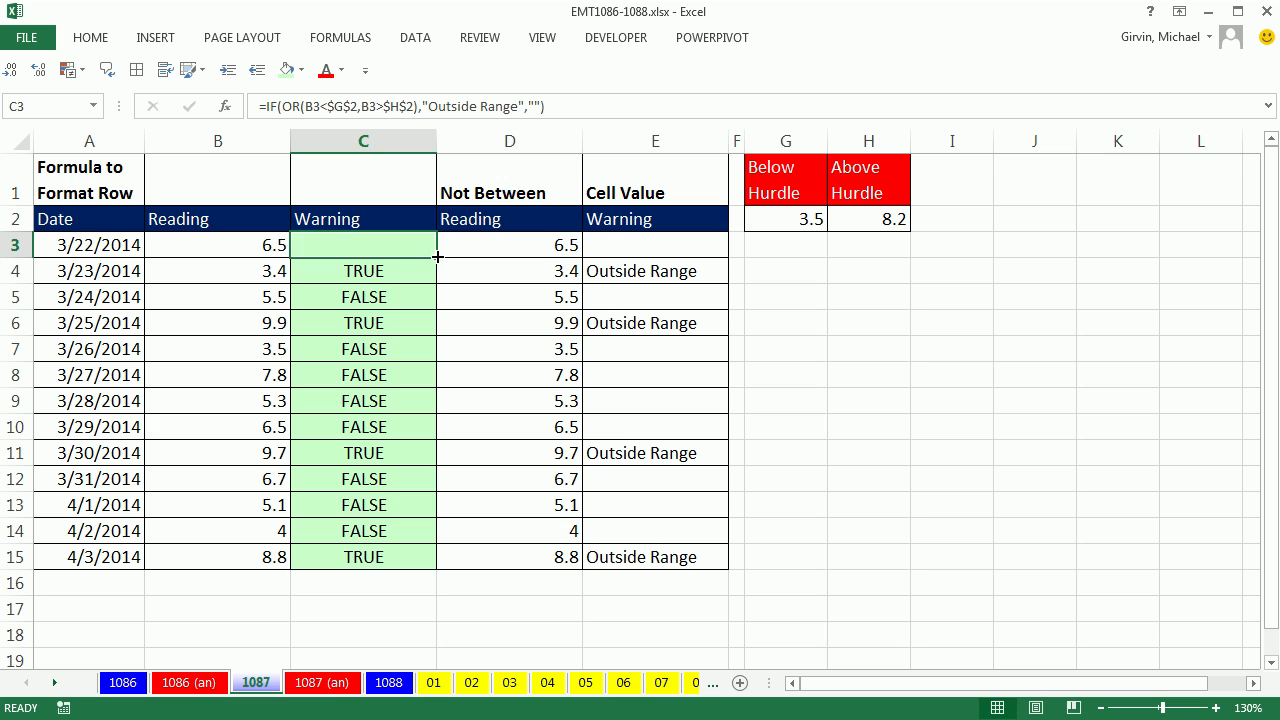
Fill the IF formula down to C15, then review the readings and the first data row A3:C3.
{"action": "double_click", "coordinate": [437, 258]}
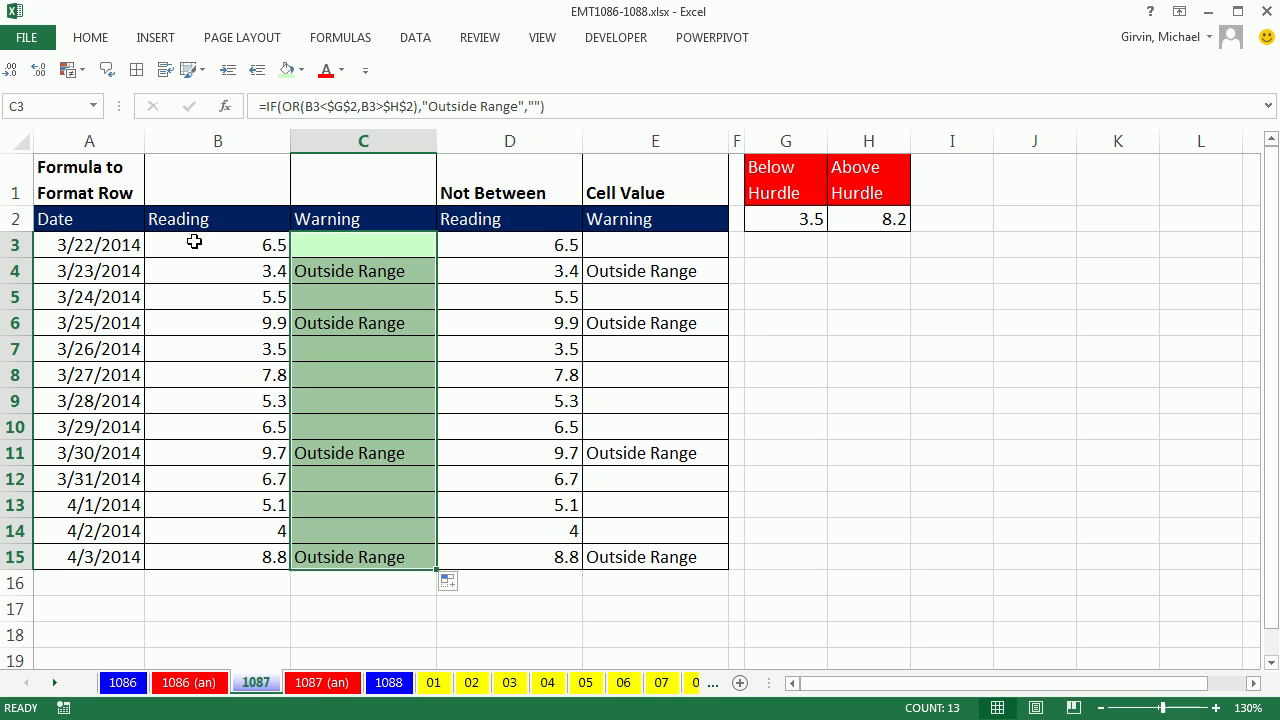
{"action": "left_click_drag", "start_coordinate": [194, 244], "coordinate": [209, 557]}
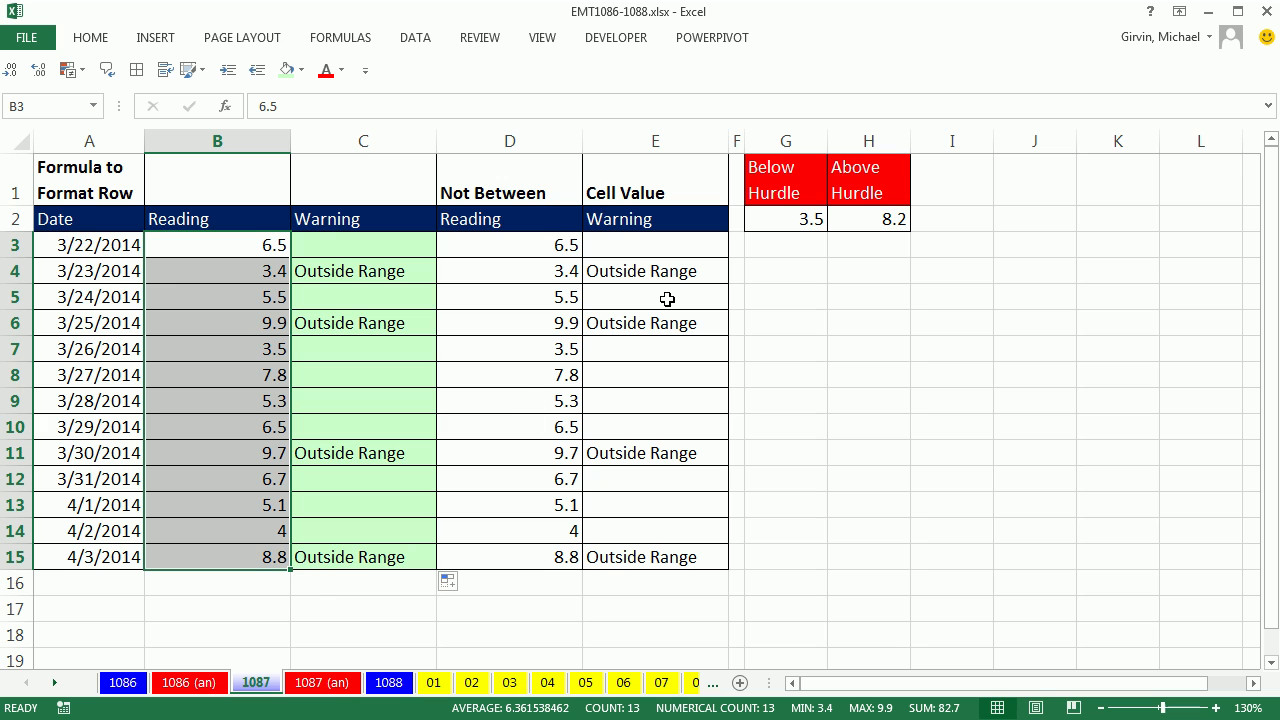
{"action": "left_click_drag", "start_coordinate": [98, 245], "coordinate": [344, 243]}
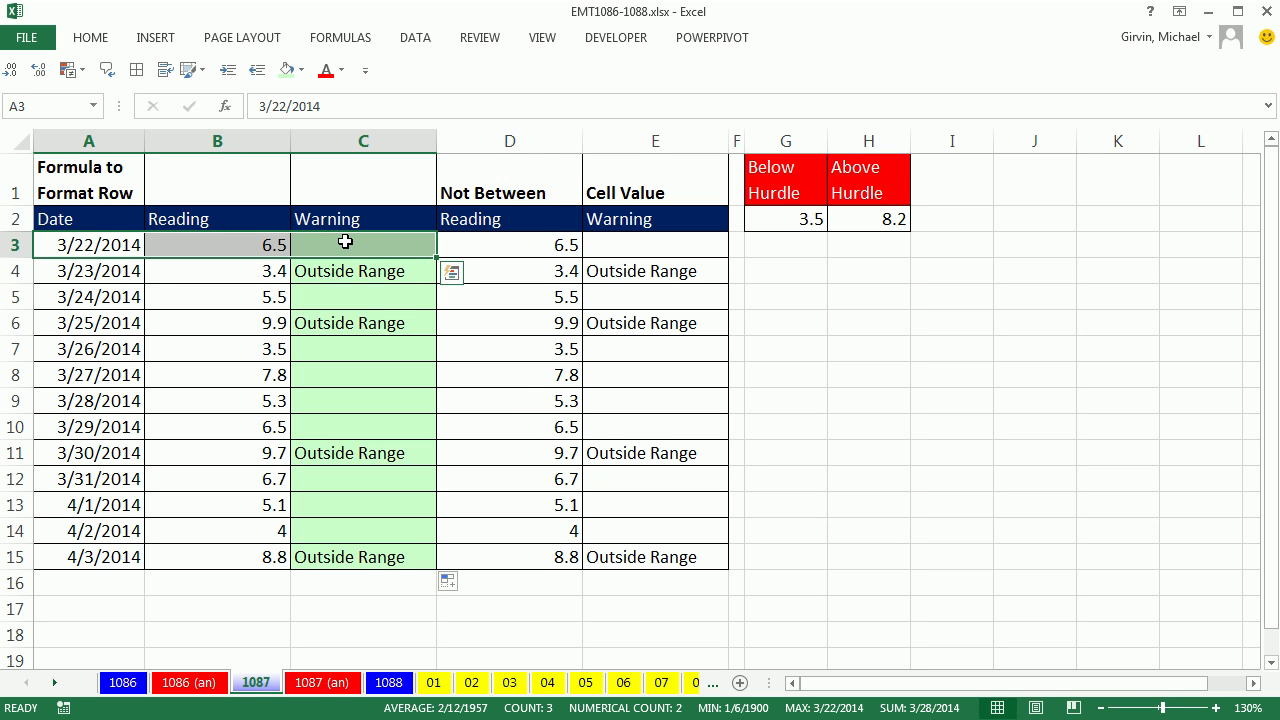
Start a new highlight rule for D3:D15 using the 'not between' comparison.
{"action": "left_click_drag", "start_coordinate": [512, 247], "coordinate": [545, 556]}
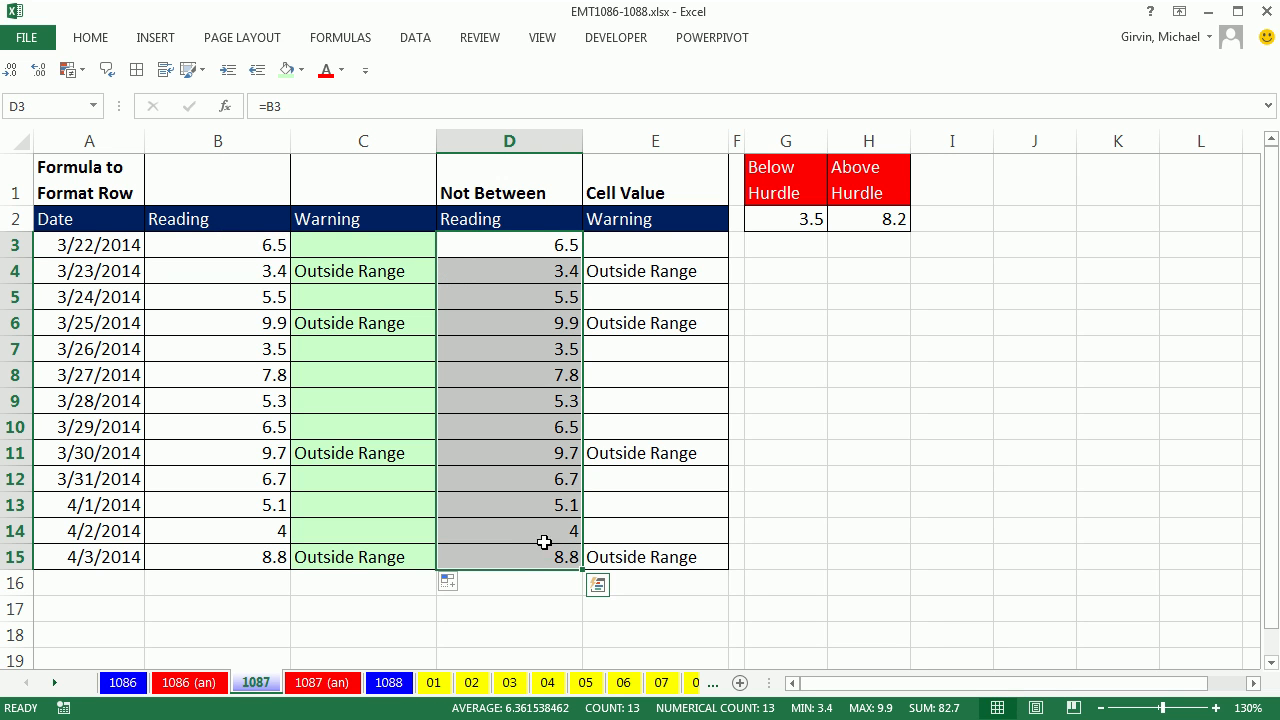
{"action": "left_click", "coordinate": [90, 37]}
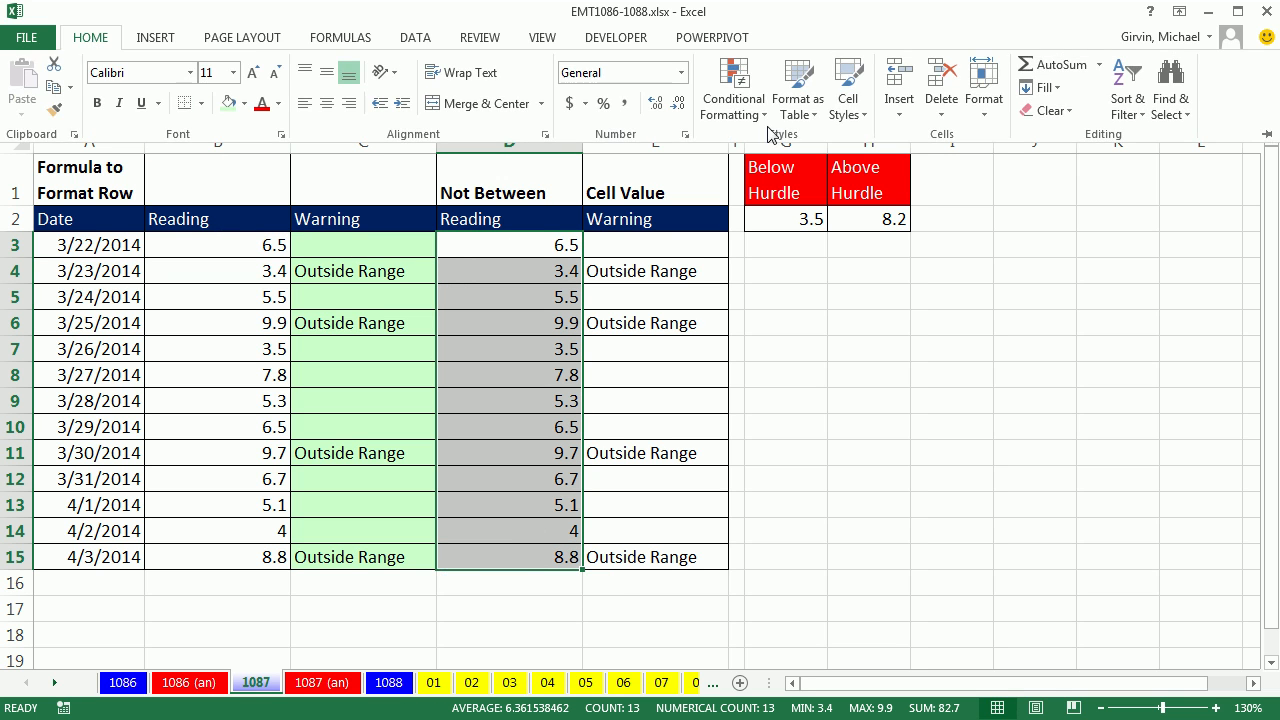
{"action": "left_click", "coordinate": [735, 100]}
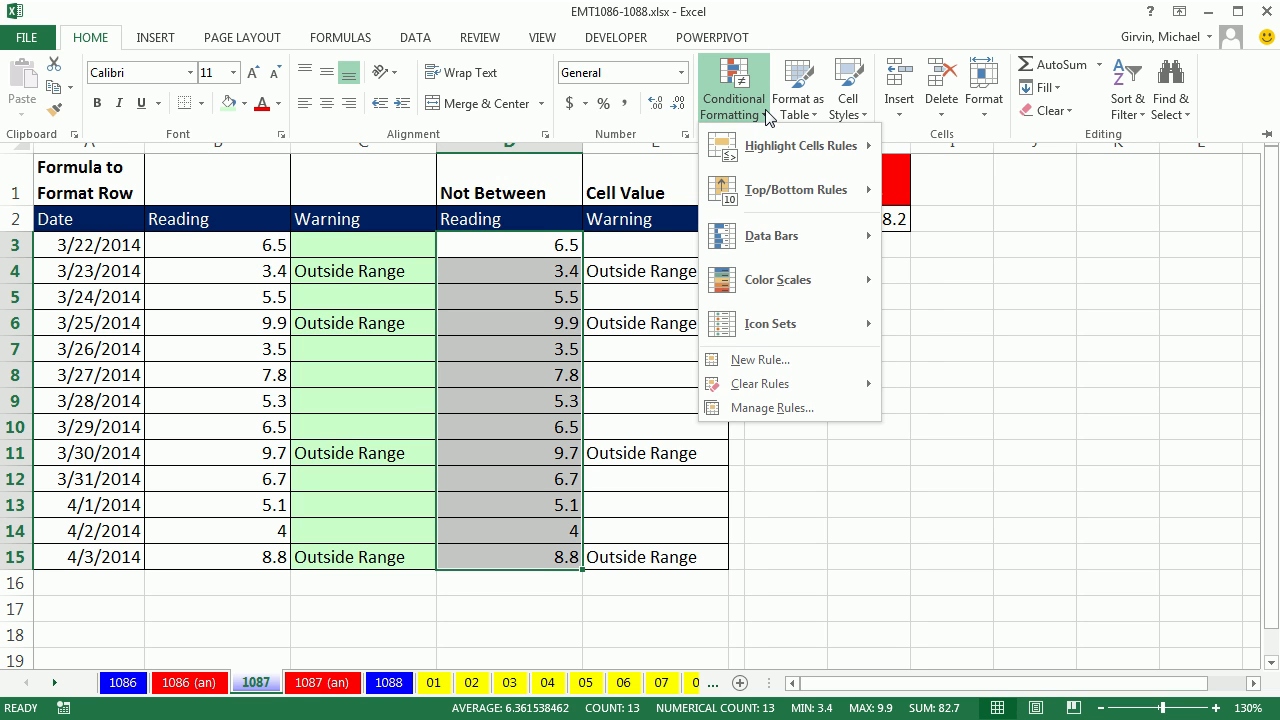
{"action": "mouse_move", "coordinate": [800, 146]}
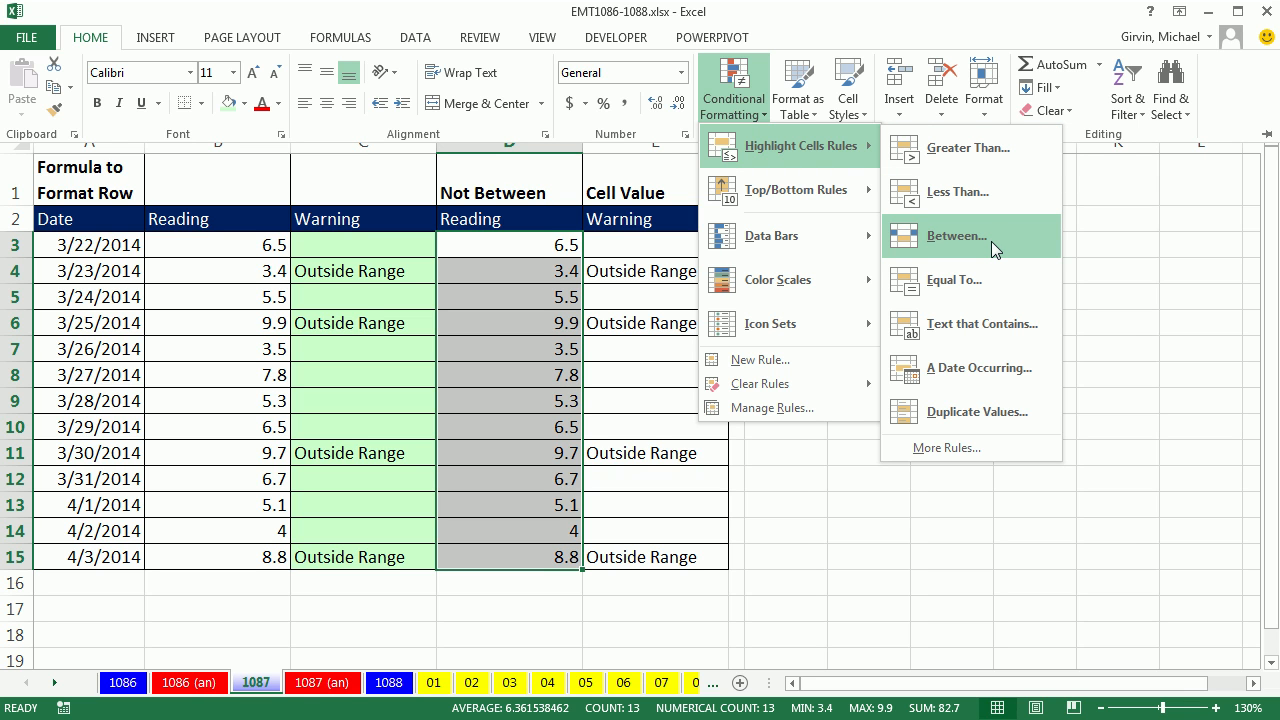
{"action": "left_click", "coordinate": [945, 448]}
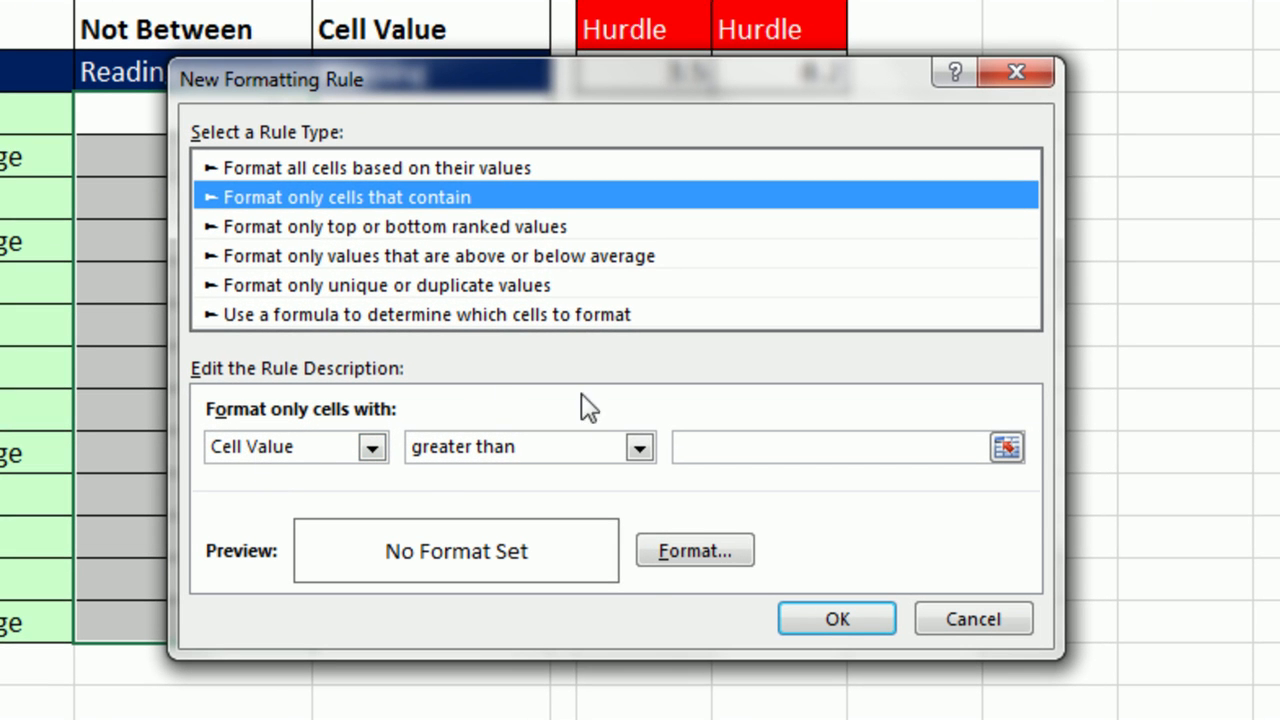
{"action": "left_click", "coordinate": [640, 452]}
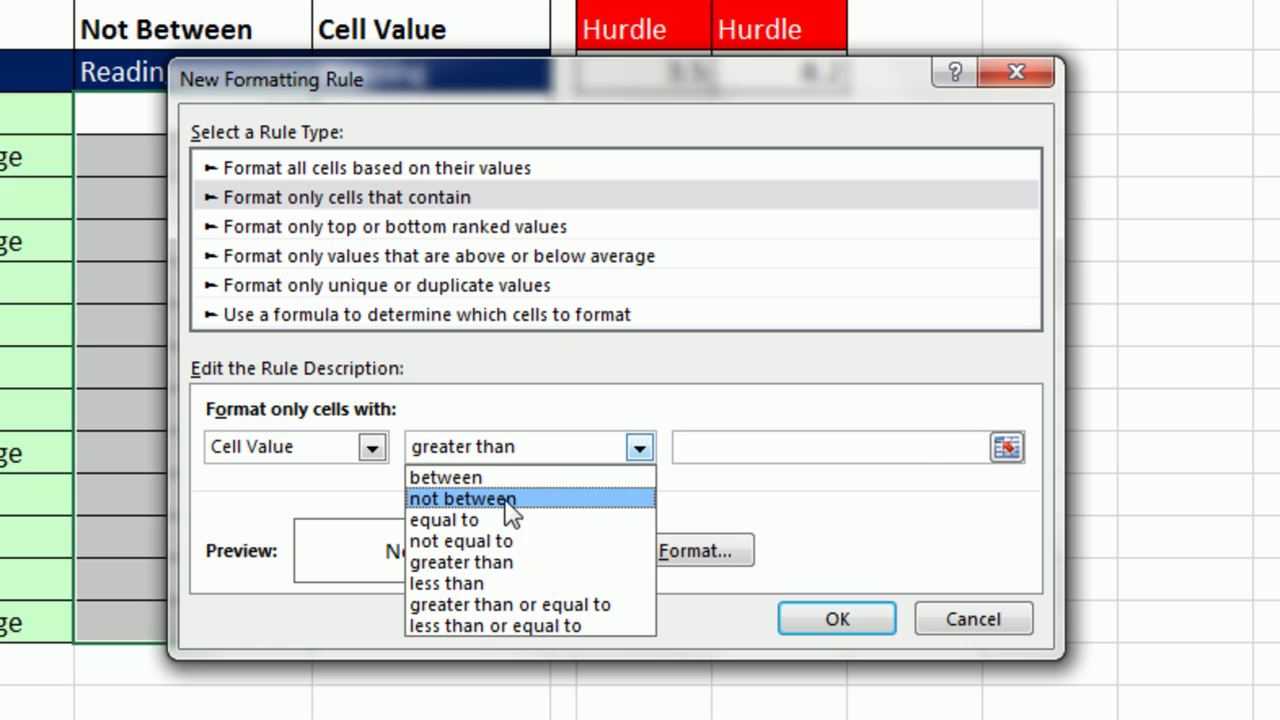
{"action": "left_click", "coordinate": [462, 499]}
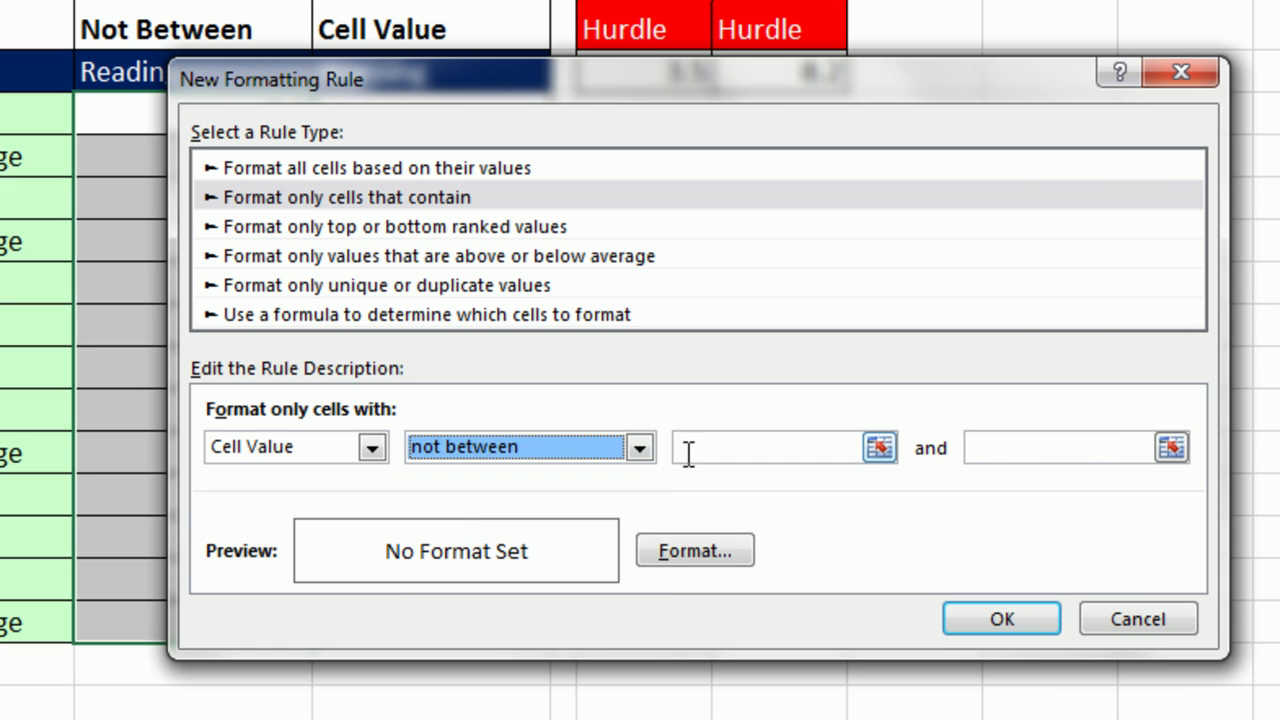
Set the rule's bounds to the hurdle cells =$G$2 and =$H$2.
{"action": "left_click", "coordinate": [740, 450]}
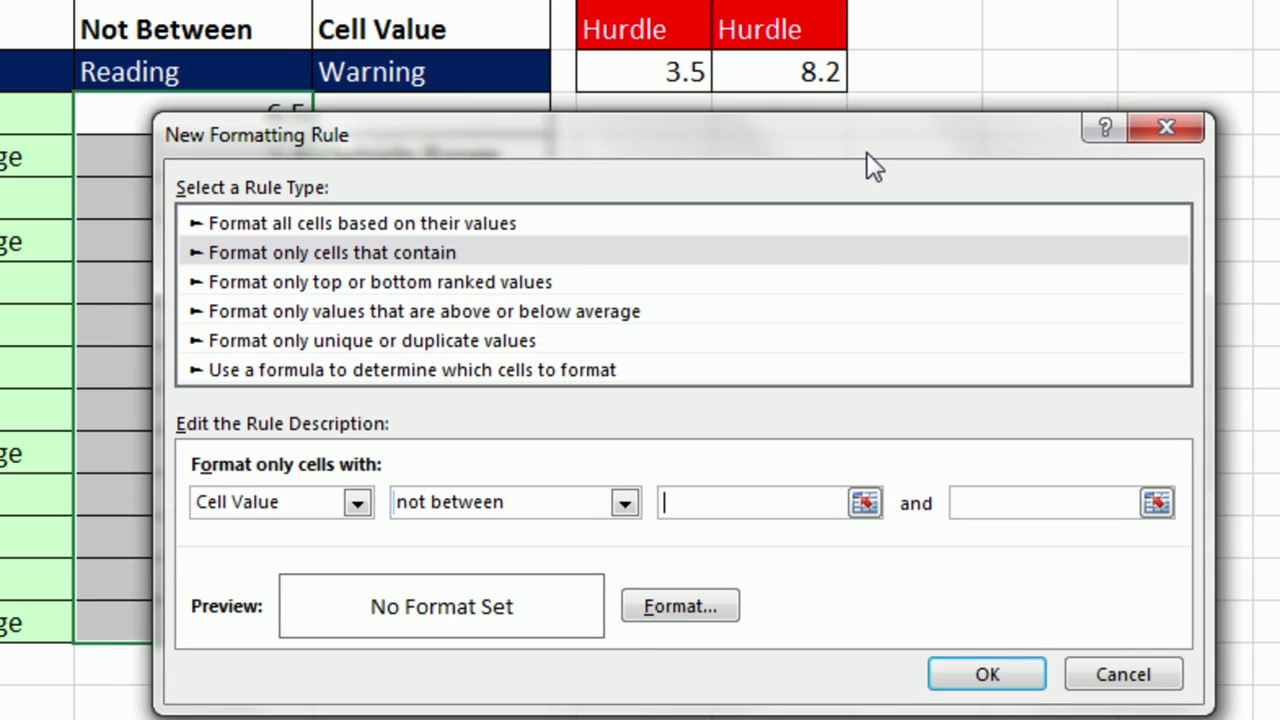
{"action": "left_click_drag", "start_coordinate": [884, 94], "coordinate": [853, 222]}
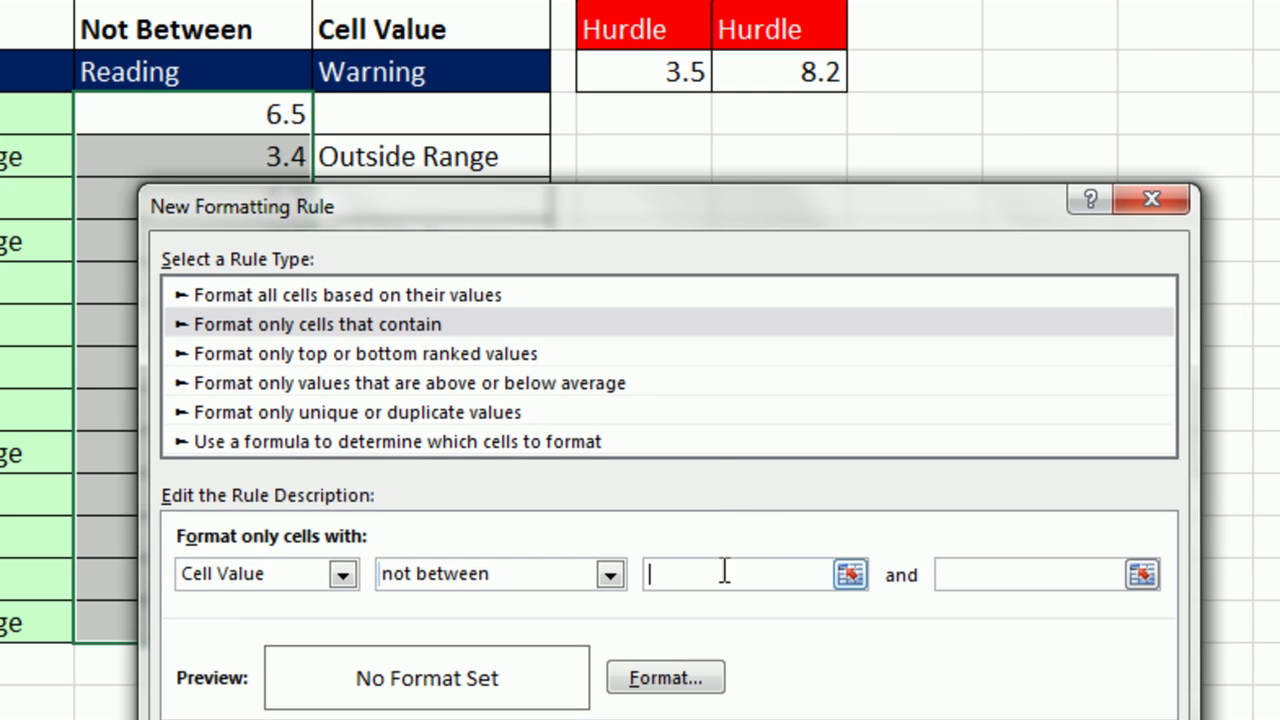
{"action": "left_click", "coordinate": [643, 71]}
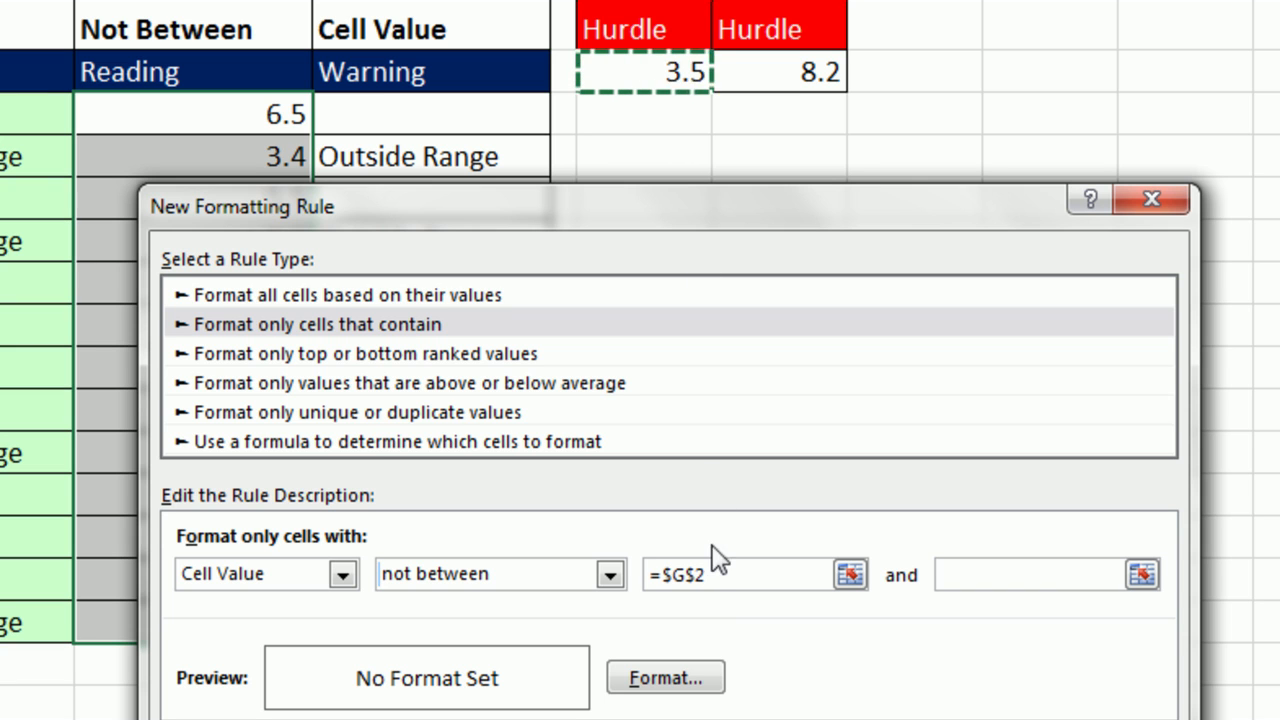
{"action": "left_click", "coordinate": [948, 574]}
{"action": "left_click", "coordinate": [778, 72]}
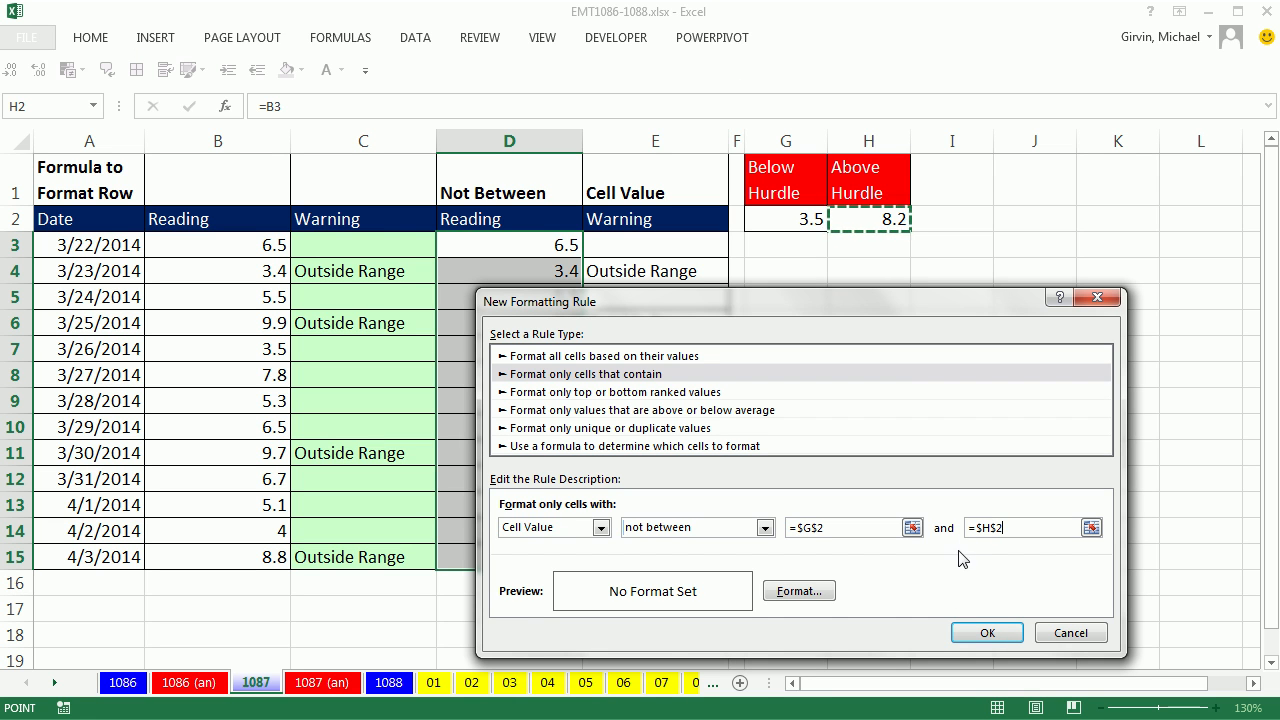
Give the rule a yellow fill and apply it, highlighting 3.4, 9.9, 9.7 and 8.8.
{"action": "left_click", "coordinate": [798, 591]}
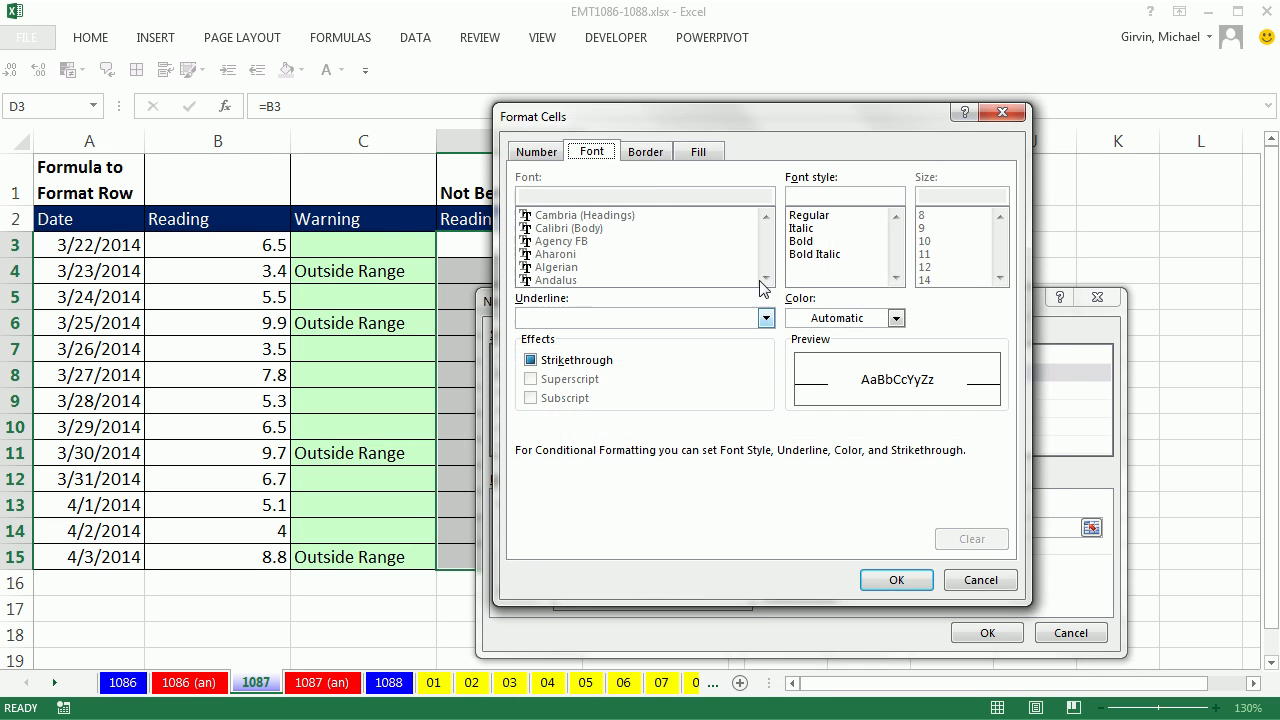
{"action": "left_click", "coordinate": [699, 151]}
{"action": "left_click", "coordinate": [588, 347]}
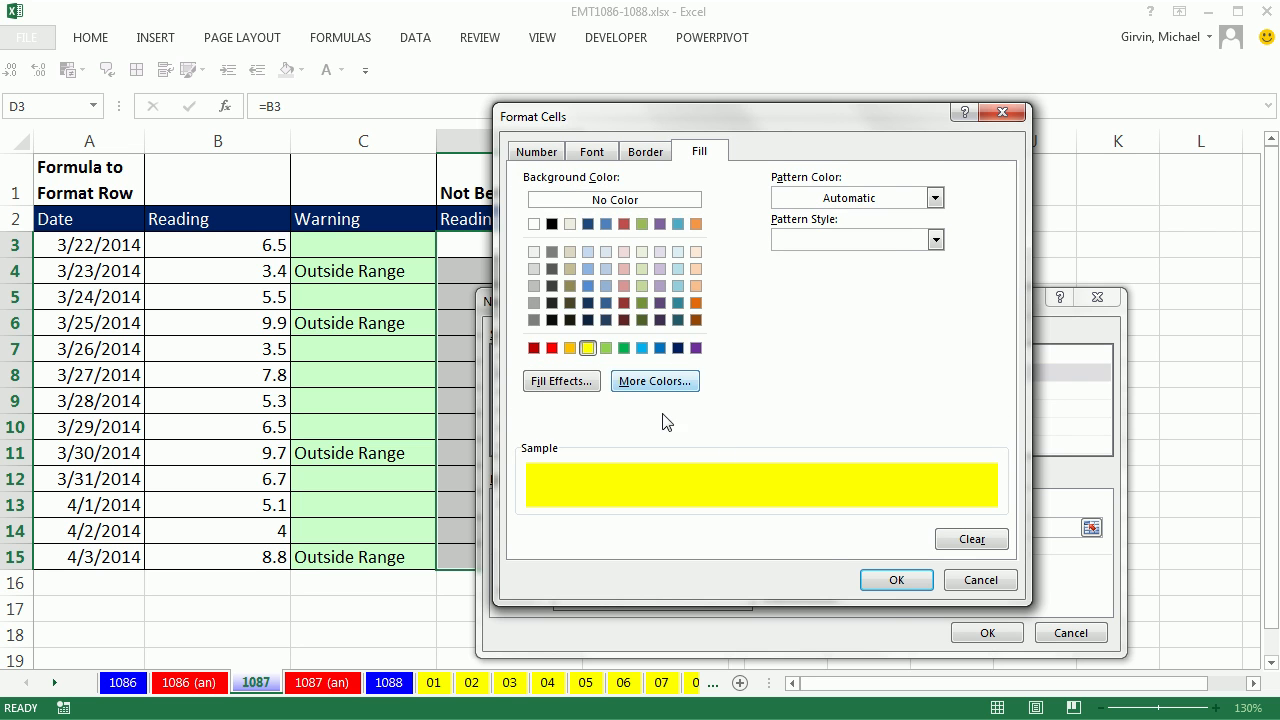
{"action": "left_click", "coordinate": [896, 580]}
{"action": "left_click", "coordinate": [987, 632]}
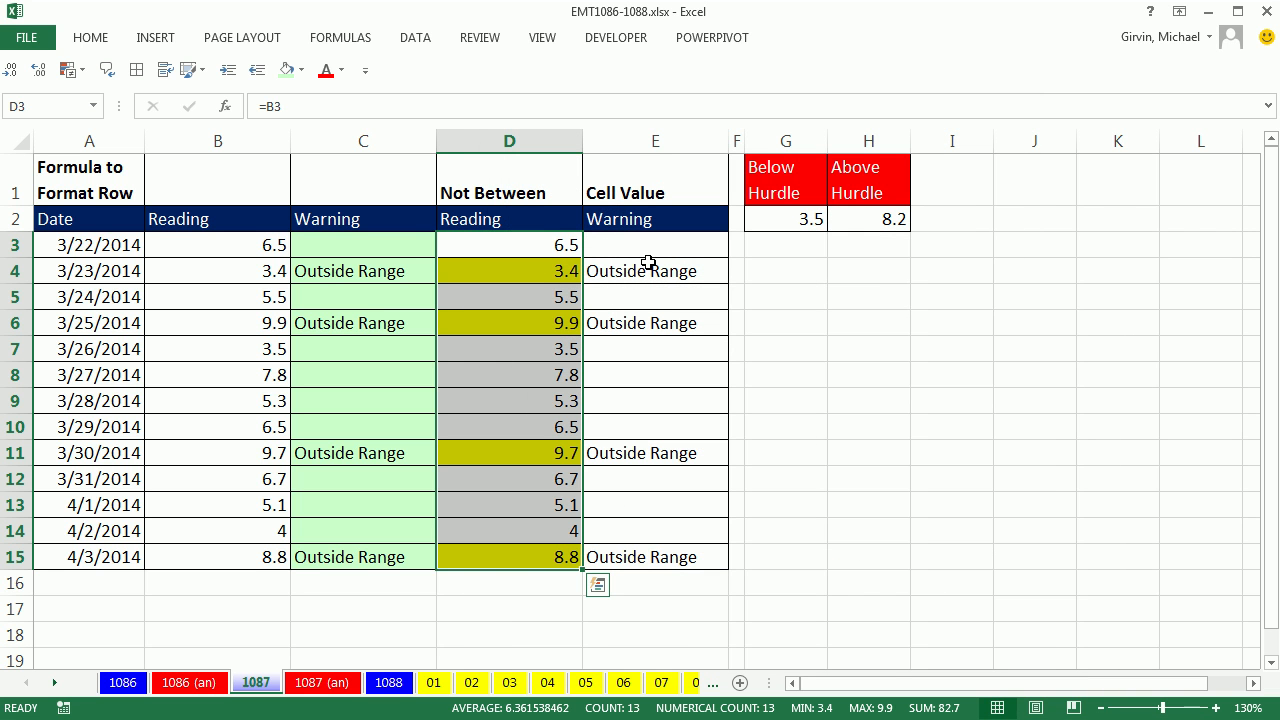
{"action": "left_click", "coordinate": [215, 275]}
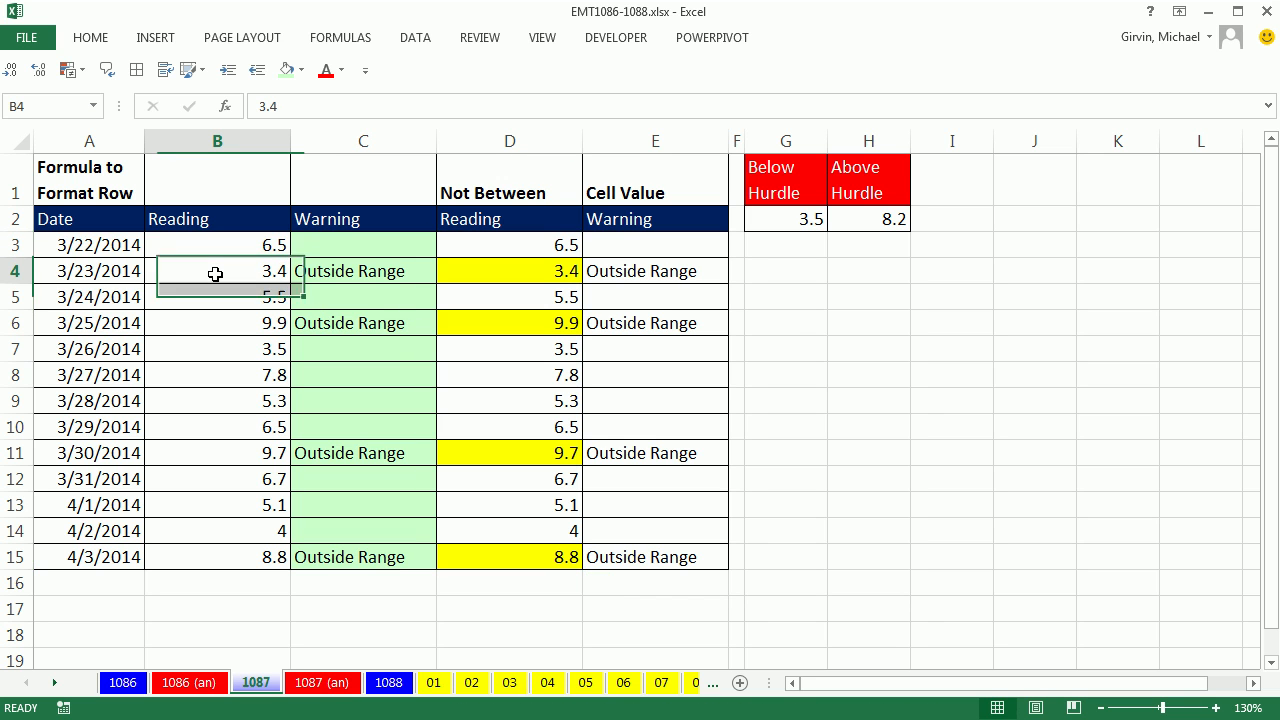
{"action": "type", "text": "6"}
{"action": "key", "text": "ctrl+Return"}
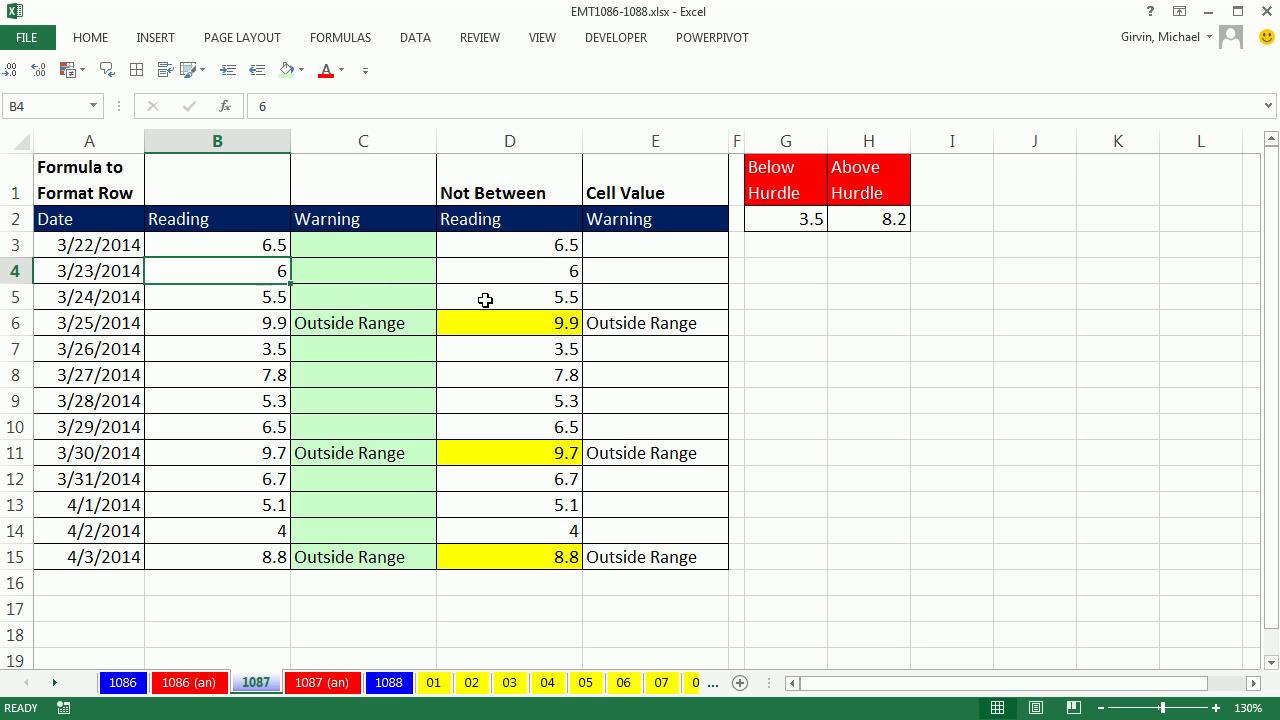
{"action": "key", "text": "ctrl+z"}
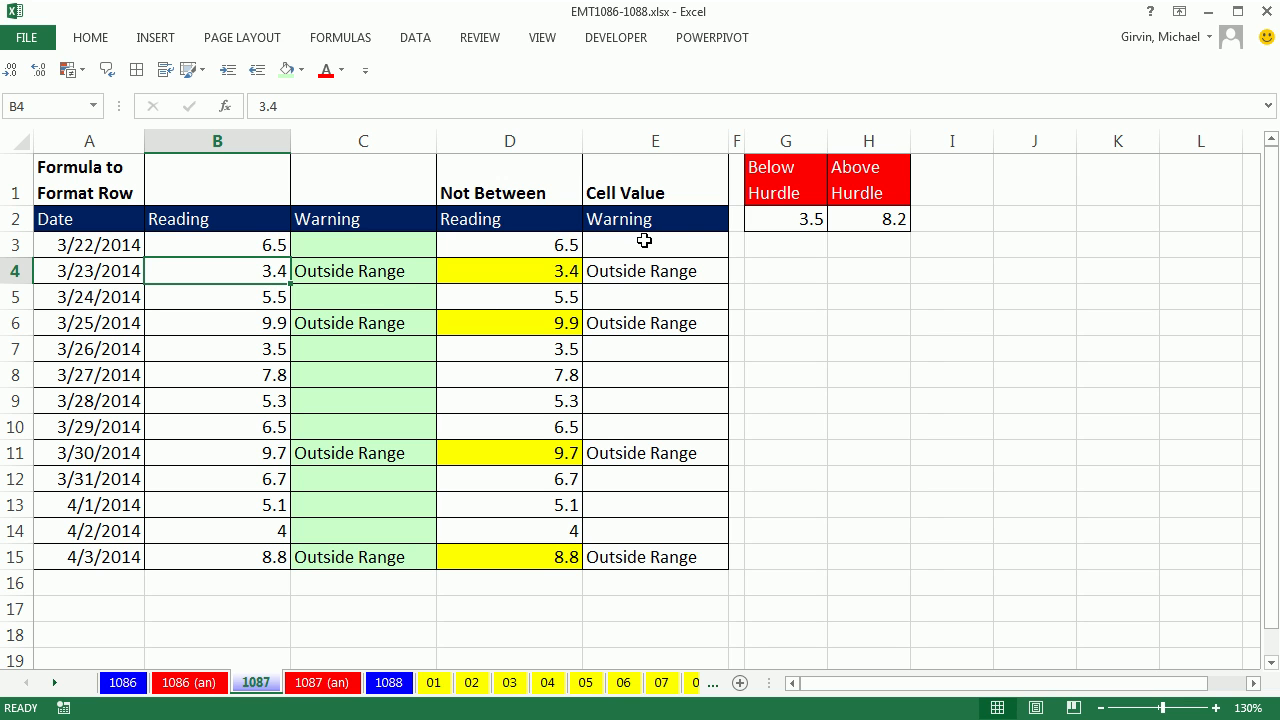
{"action": "left_click_drag", "start_coordinate": [645, 245], "coordinate": [645, 560]}
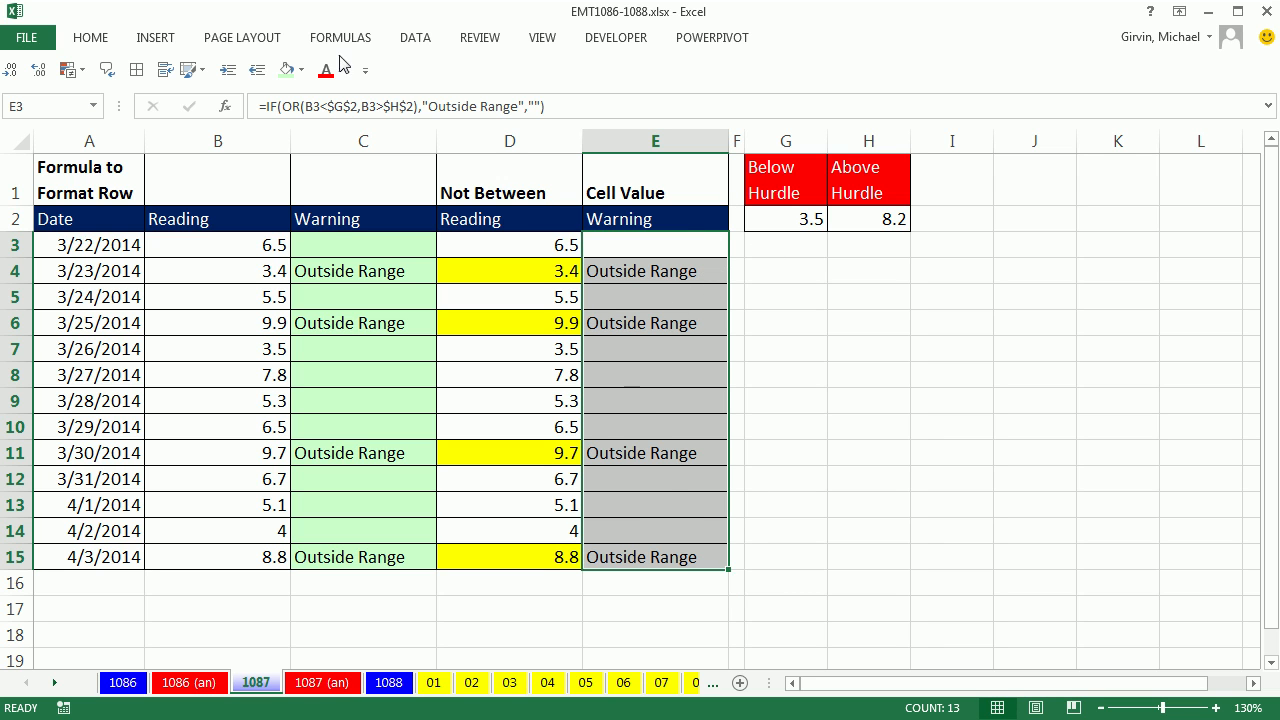
Start an Equal To highlight rule for the Cell Value Warning column matching Outside Range.
{"action": "left_click", "coordinate": [90, 37]}
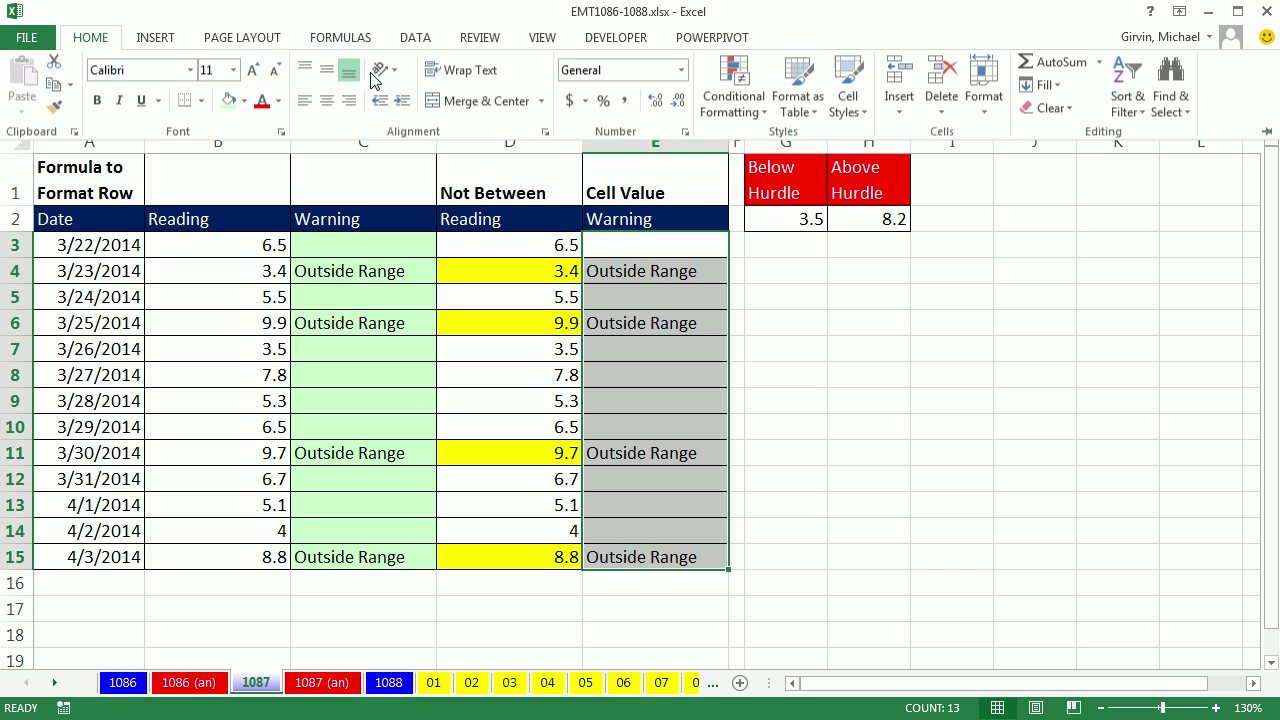
{"action": "left_click", "coordinate": [765, 114]}
{"action": "mouse_move", "coordinate": [800, 146]}
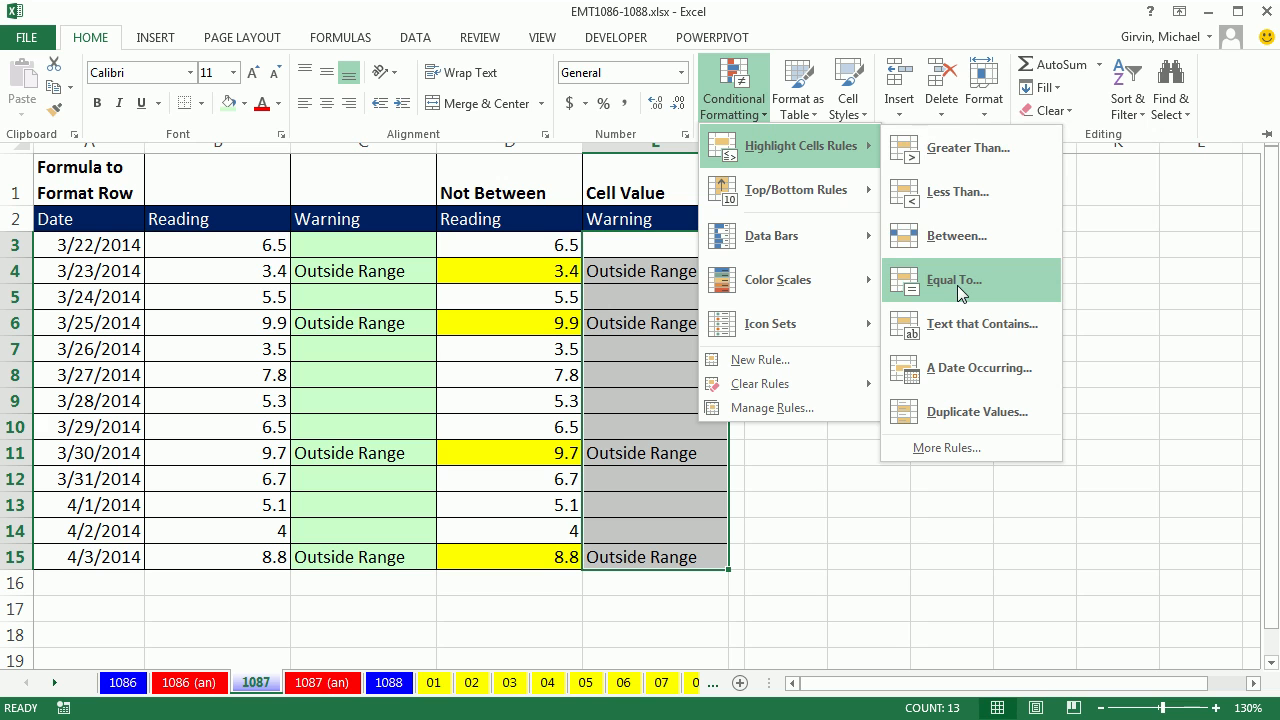
{"action": "left_click", "coordinate": [957, 285]}
{"action": "type", "text": "Outside Ra"}
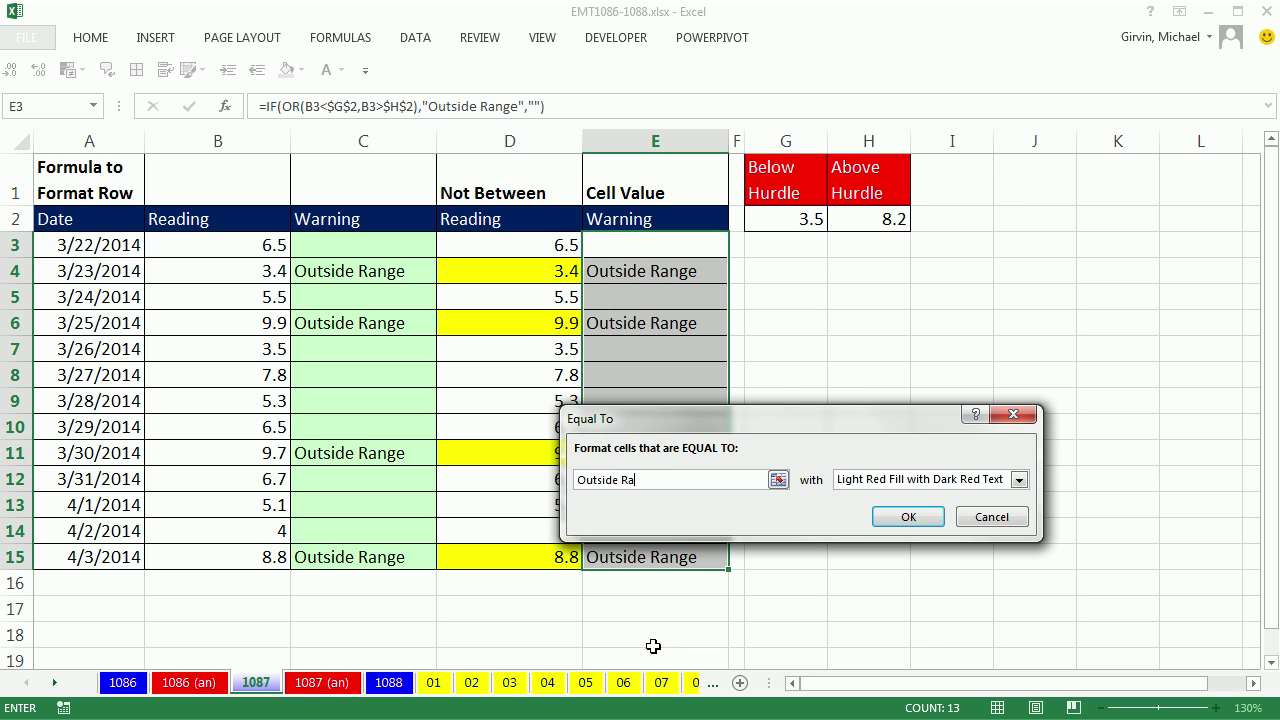
{"action": "type", "text": "nge"}
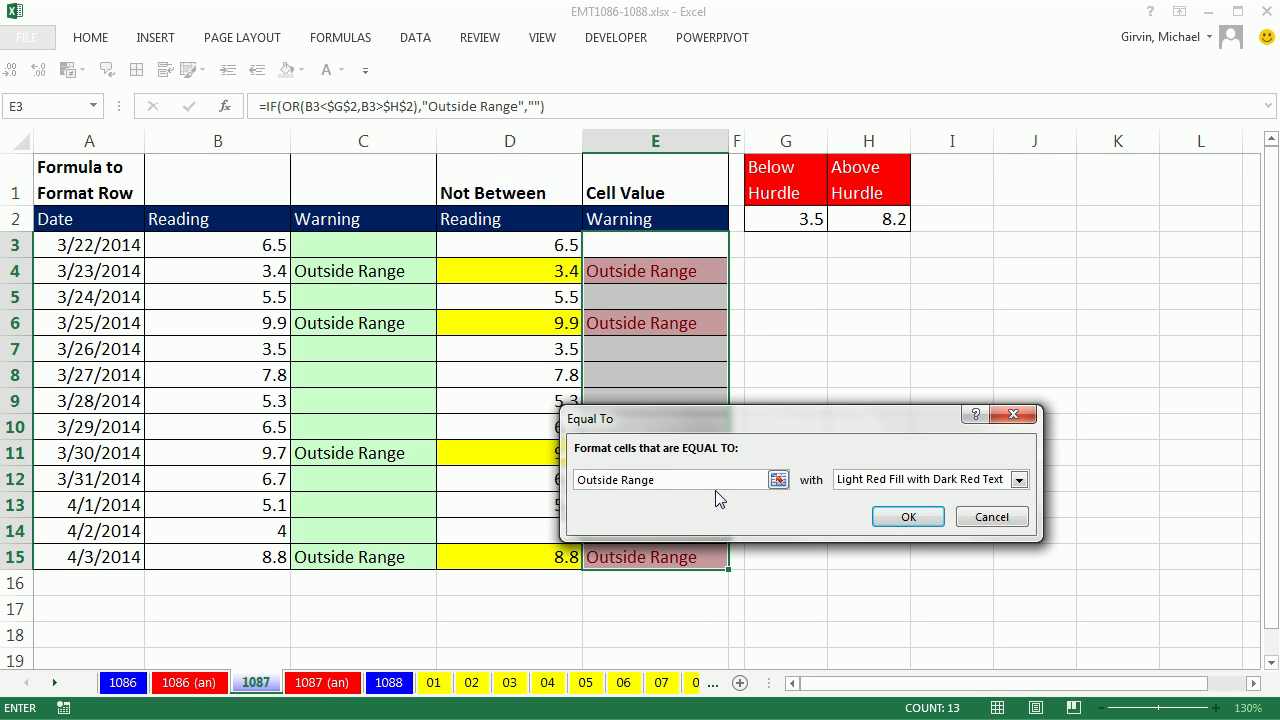
{"action": "left_click", "coordinate": [1018, 485]}
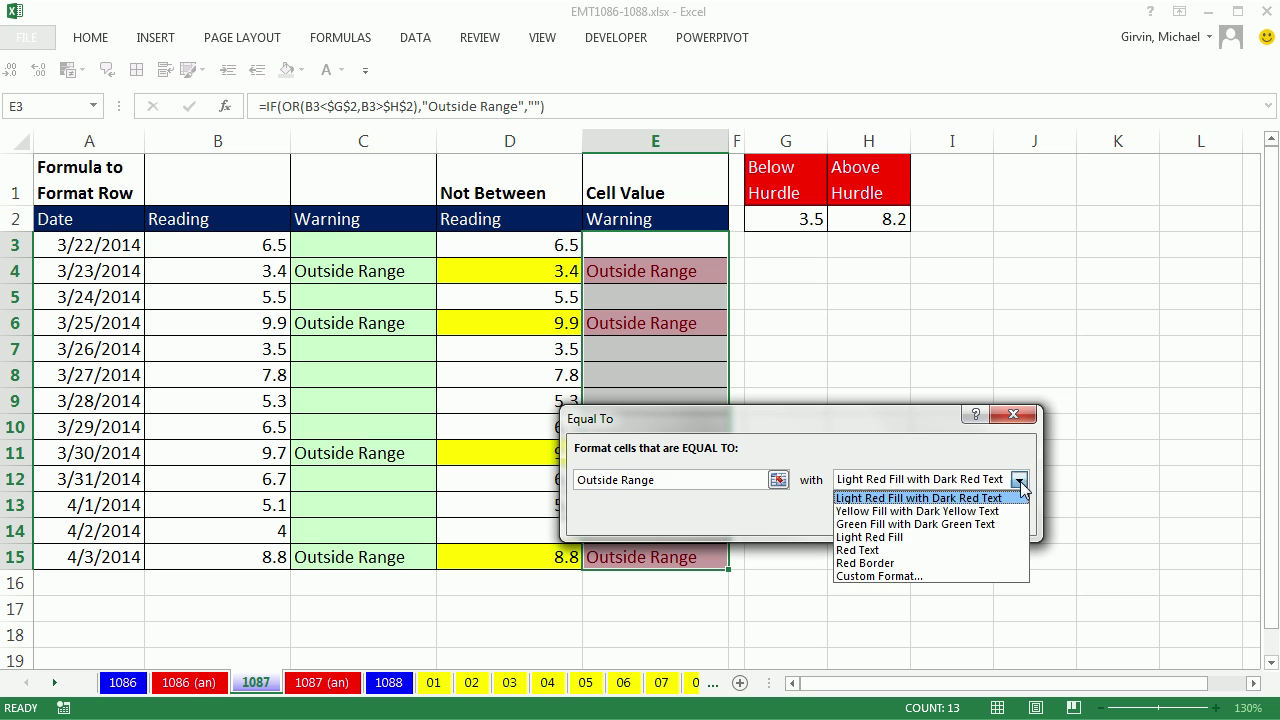
Give the rule a custom orange fill and apply it to column E.
{"action": "left_click", "coordinate": [872, 580]}
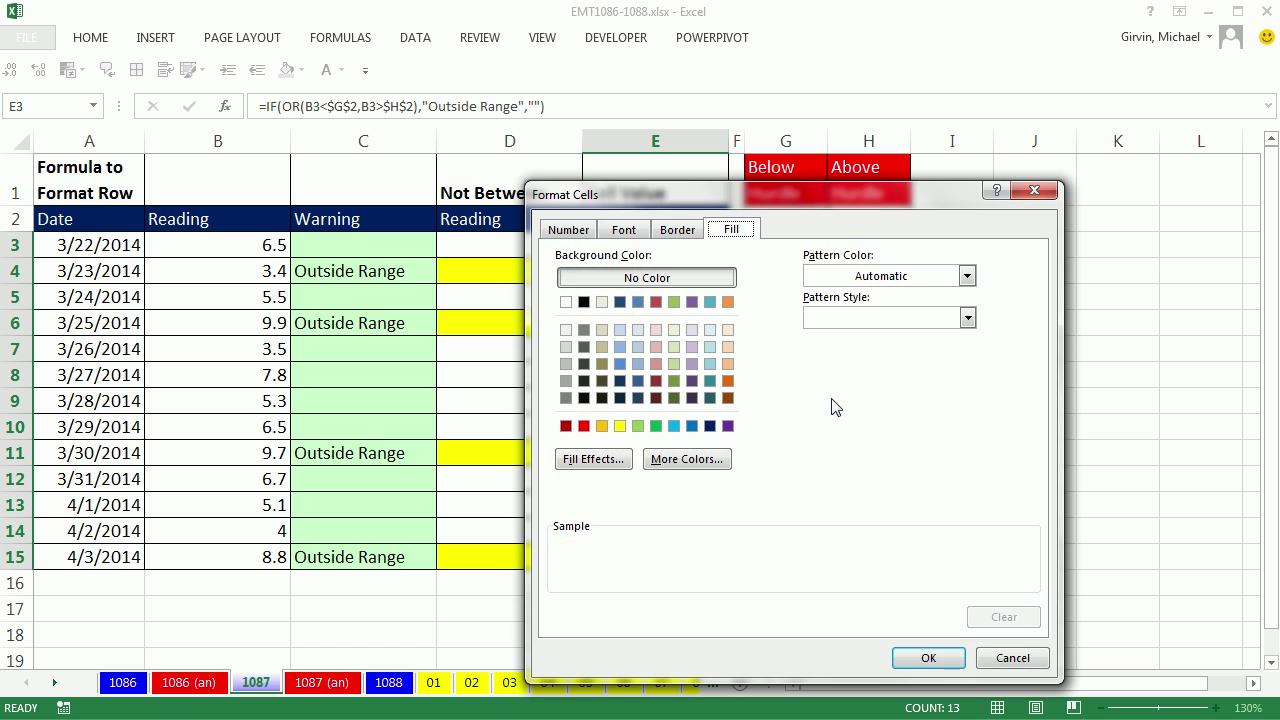
{"action": "left_click", "coordinate": [602, 426]}
{"action": "left_click", "coordinate": [928, 657]}
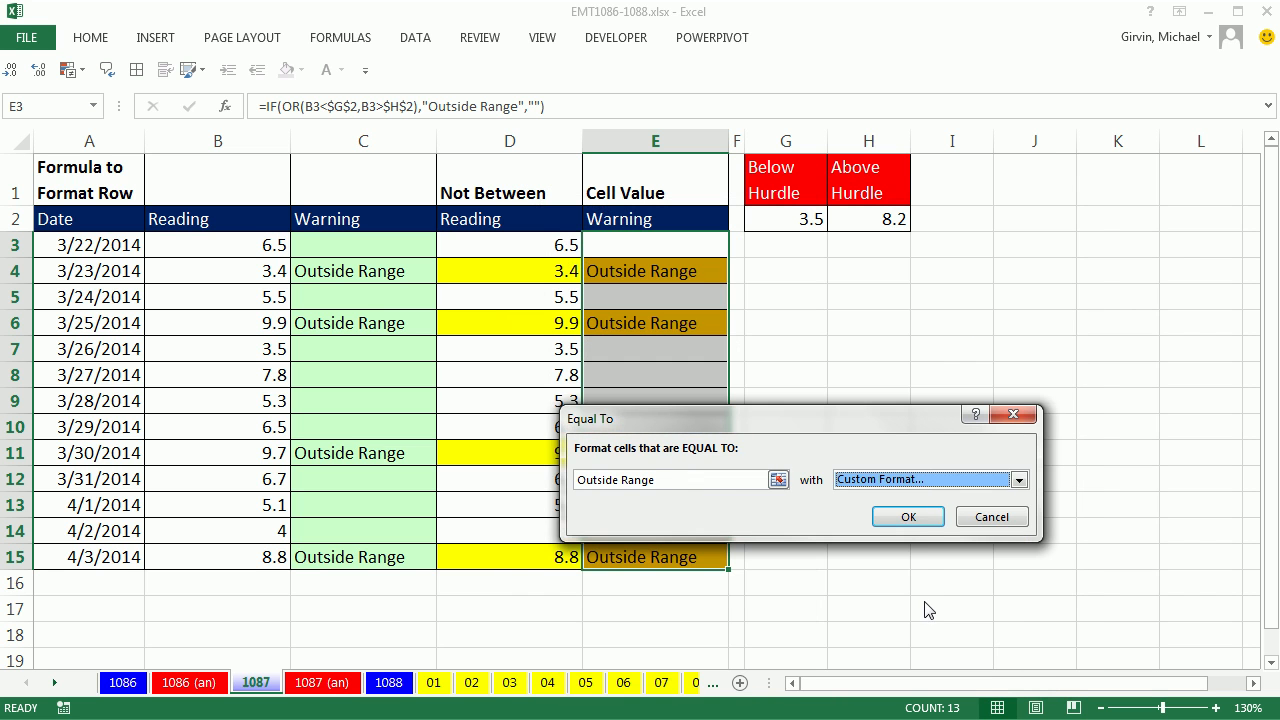
{"action": "left_click", "coordinate": [908, 517]}
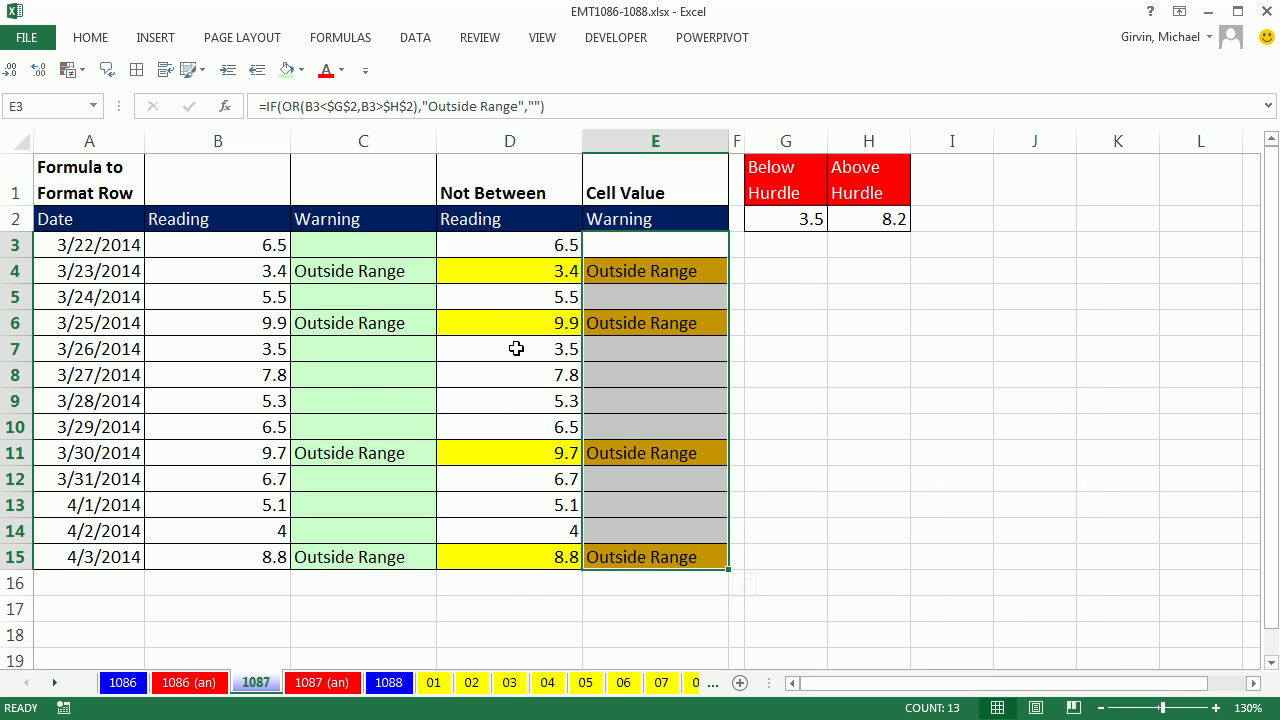
{"action": "left_click", "coordinate": [245, 349]}
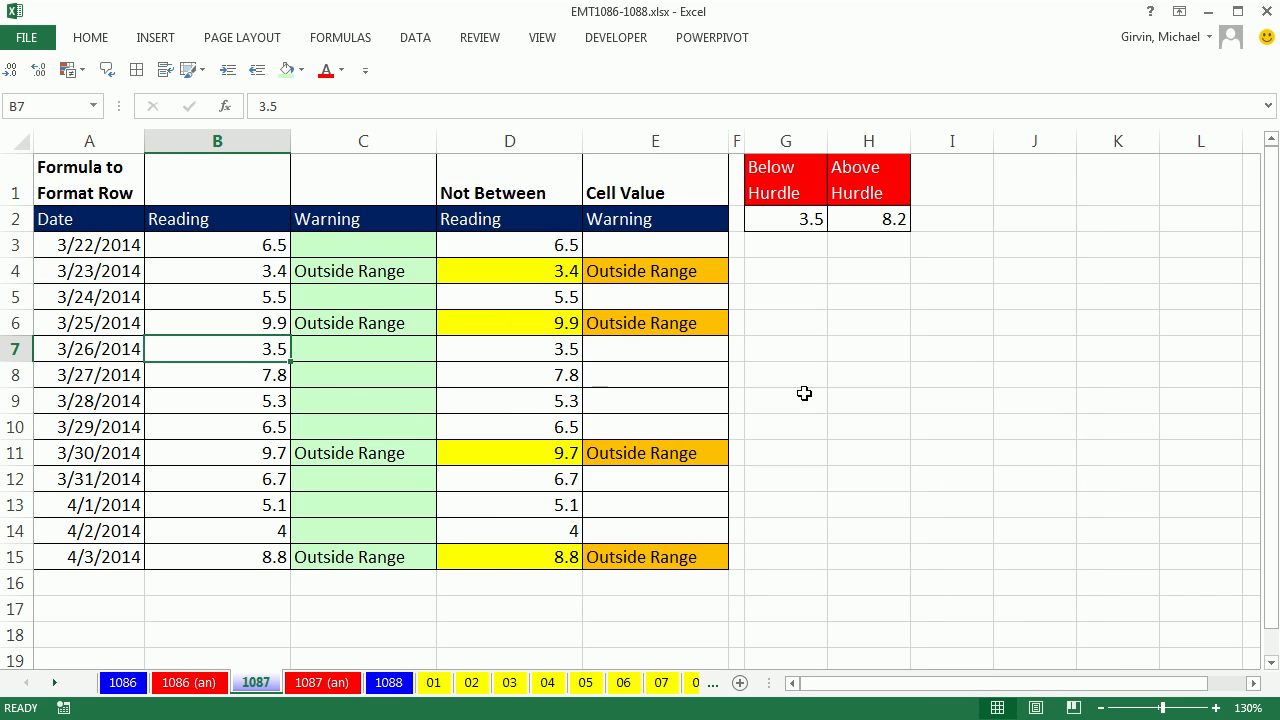
{"action": "type", "text": "2"}
{"action": "key", "text": "ctrl+Return"}
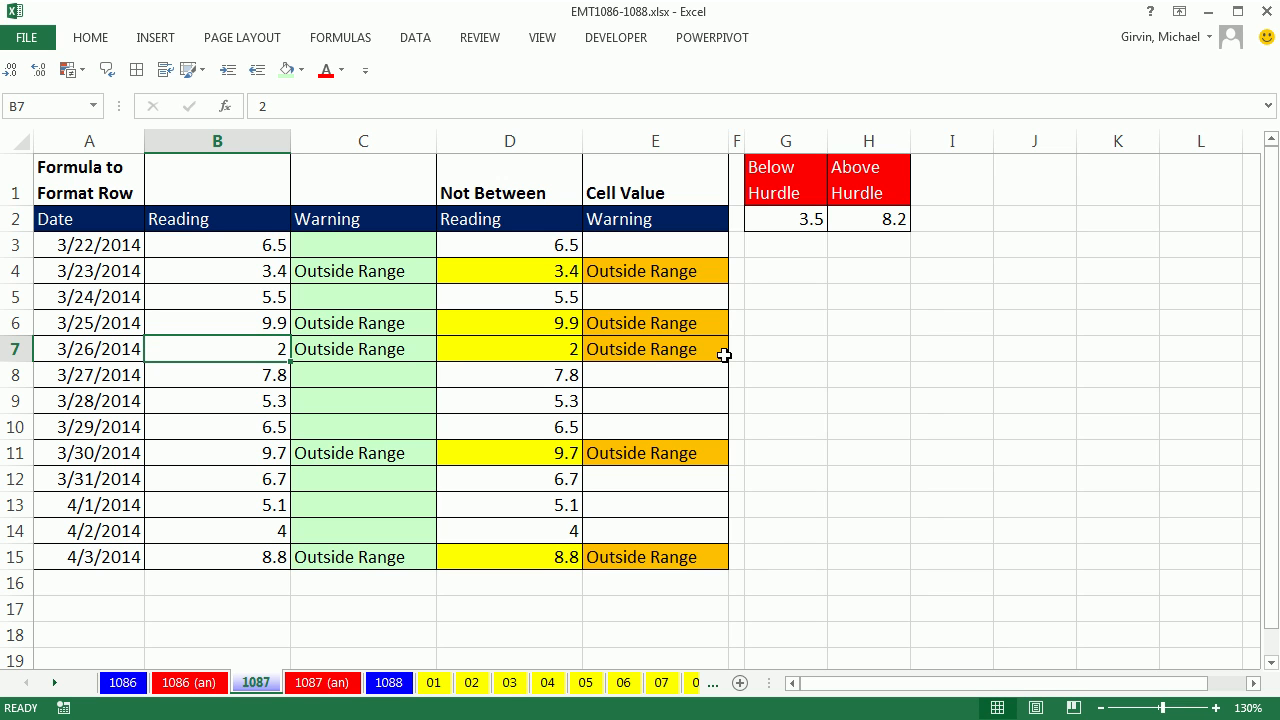
{"action": "key", "text": "ctrl+z"}
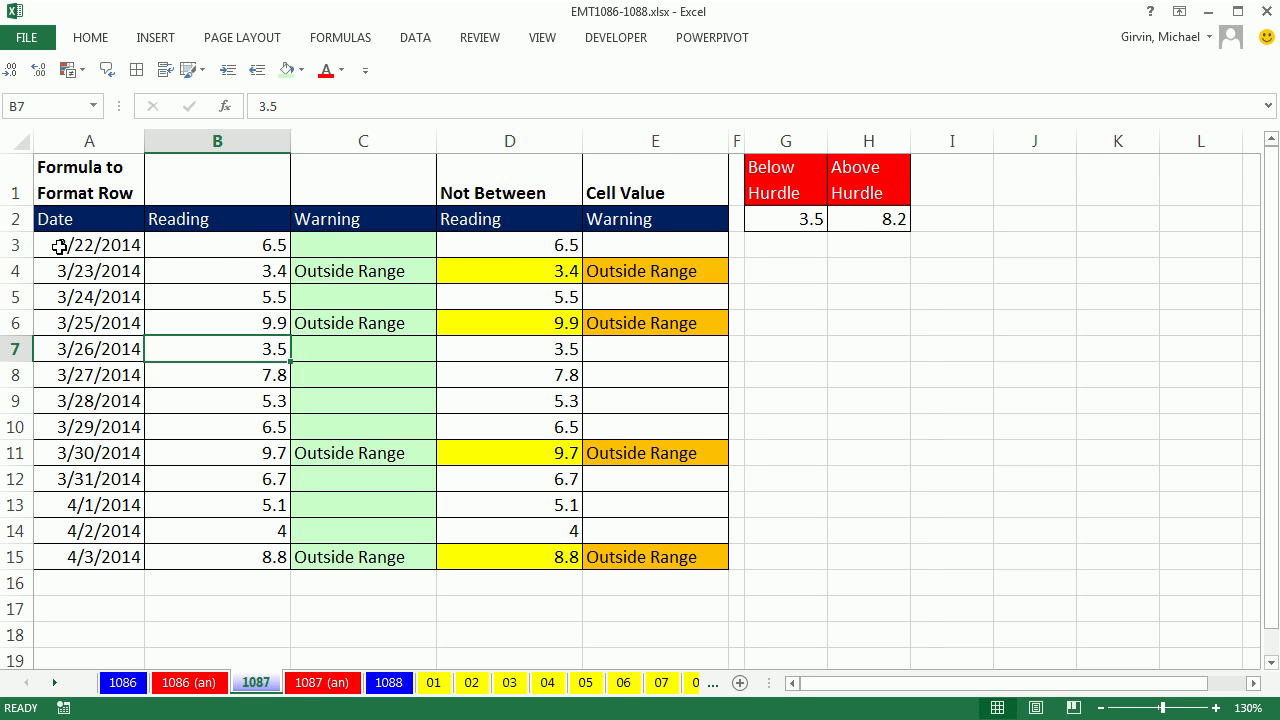
{"action": "mouse_move", "coordinate": [58, 245]}
{"action": "left_mouse_down"}
{"action": "mouse_move", "coordinate": [386, 249]}
{"action": "mouse_move", "coordinate": [98, 271]}
{"action": "left_mouse_up"}
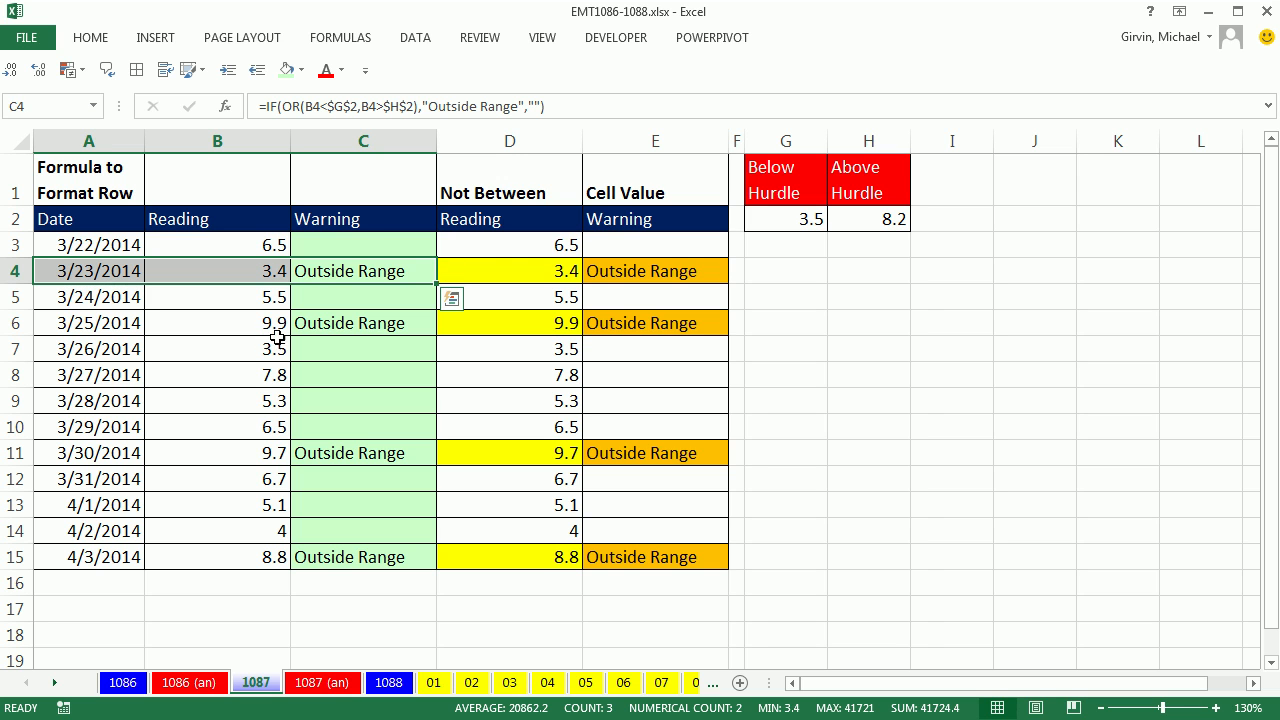
Review the OR test inside C3's IF formula without changing it, then narrow column I.
{"action": "double_click", "coordinate": [366, 245]}
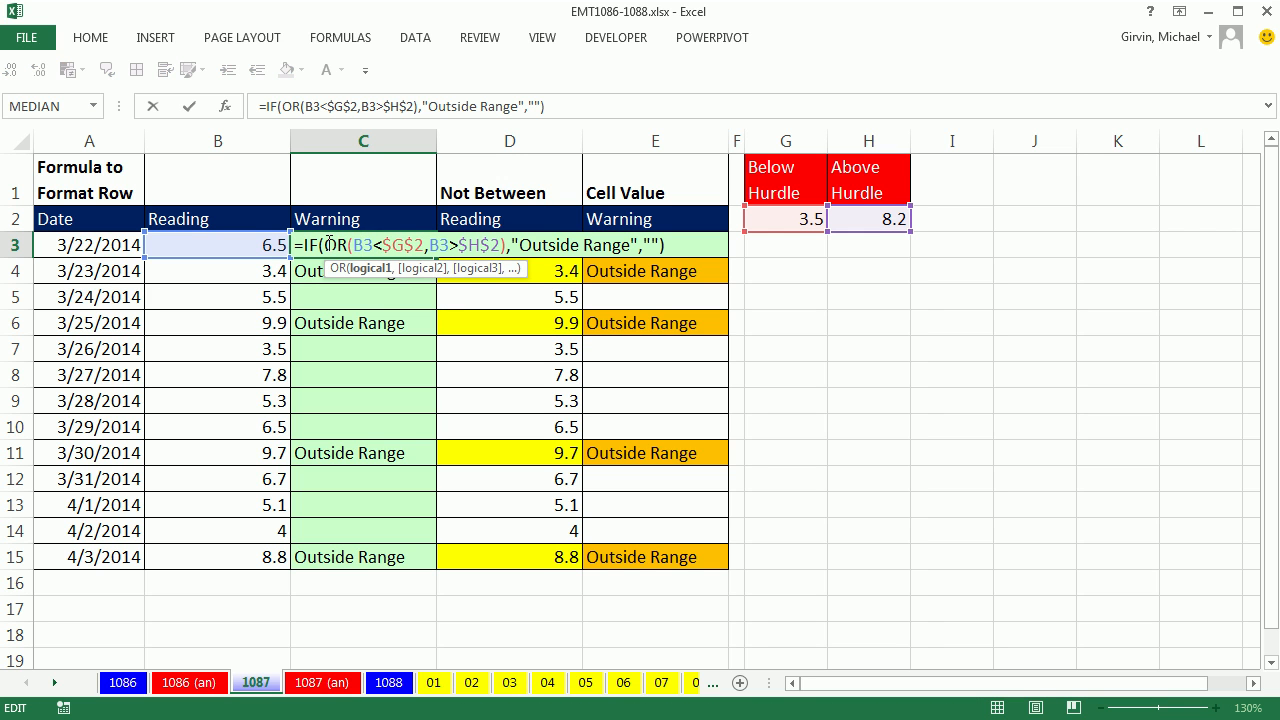
{"action": "left_click_drag", "start_coordinate": [326, 245], "coordinate": [503, 245]}
{"action": "key", "text": "ctrl+c"}
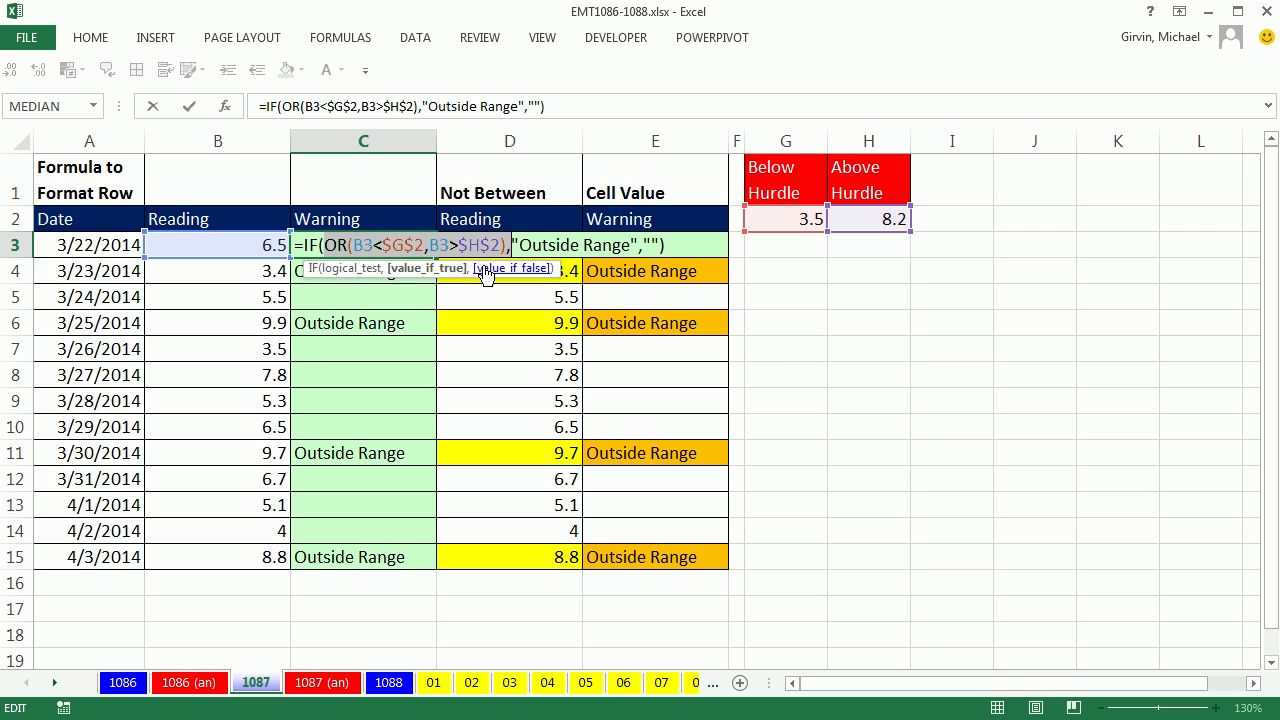
{"action": "left_click", "coordinate": [506, 246]}
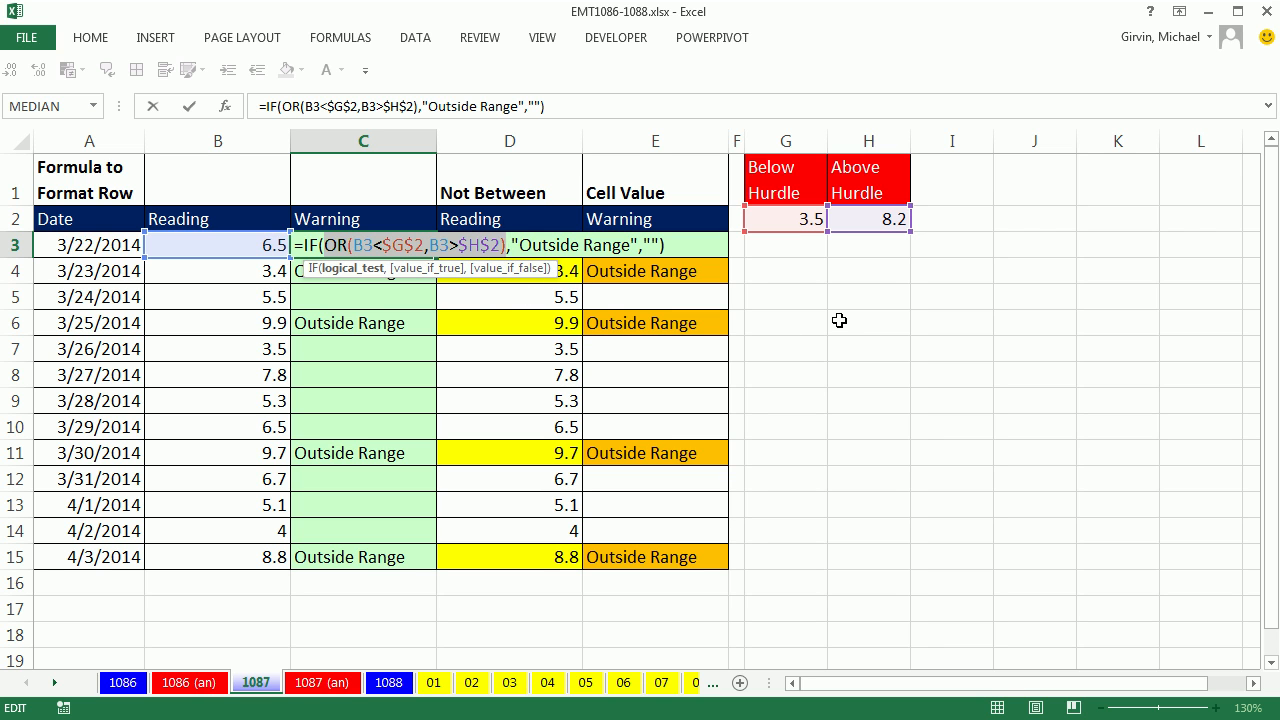
{"action": "key", "text": "ctrl+Return"}
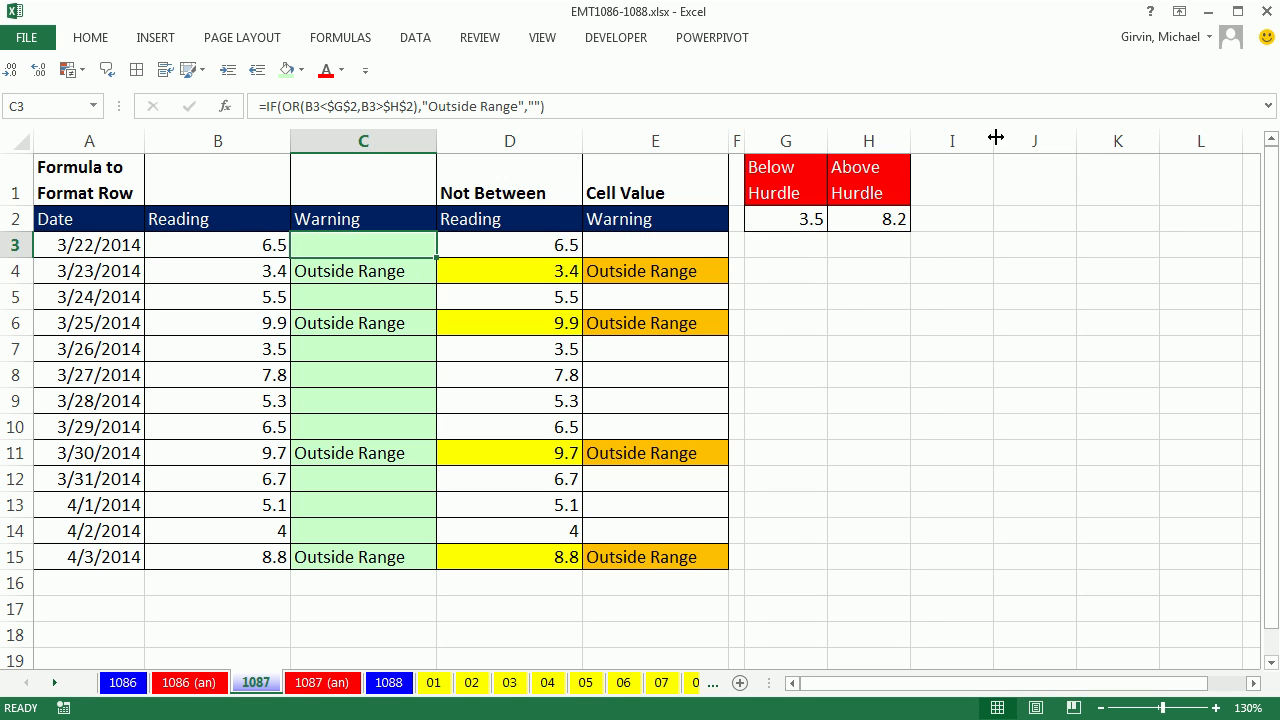
{"action": "left_click_drag", "start_coordinate": [994, 141], "coordinate": [932, 141]}
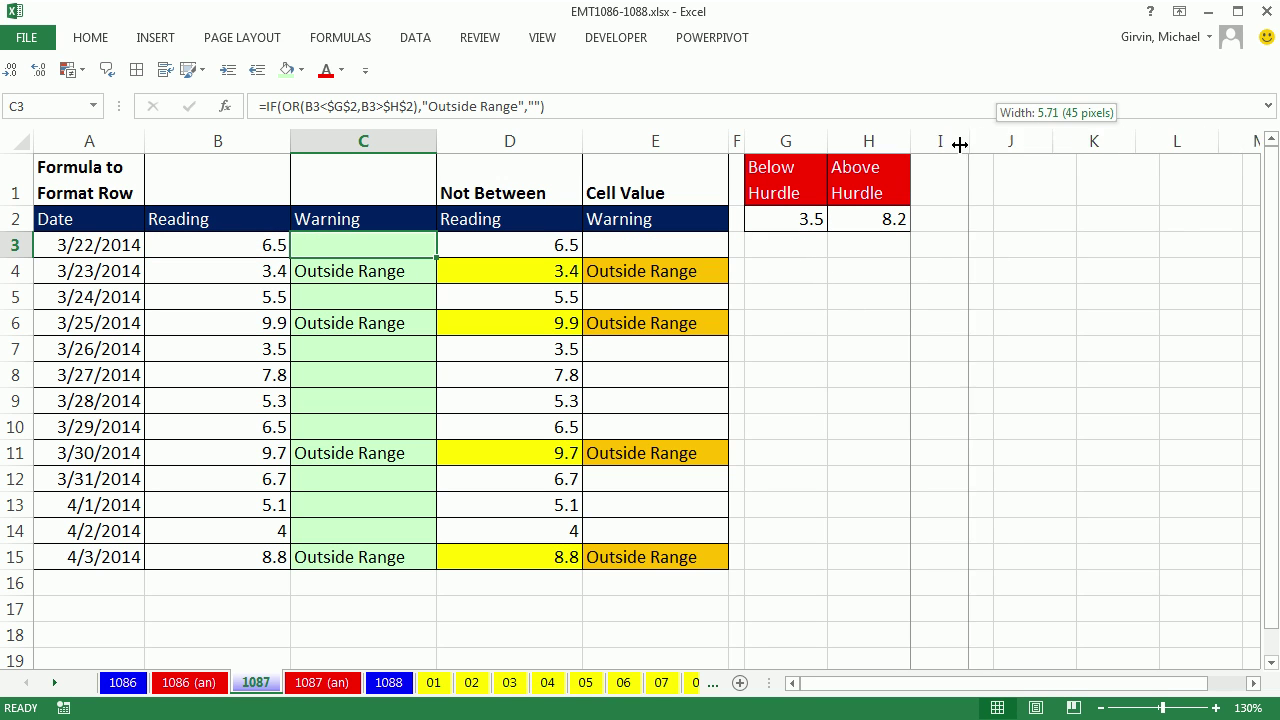
Paste the copied OR test into J3 as a standalone formula.
{"action": "left_click", "coordinate": [968, 245]}
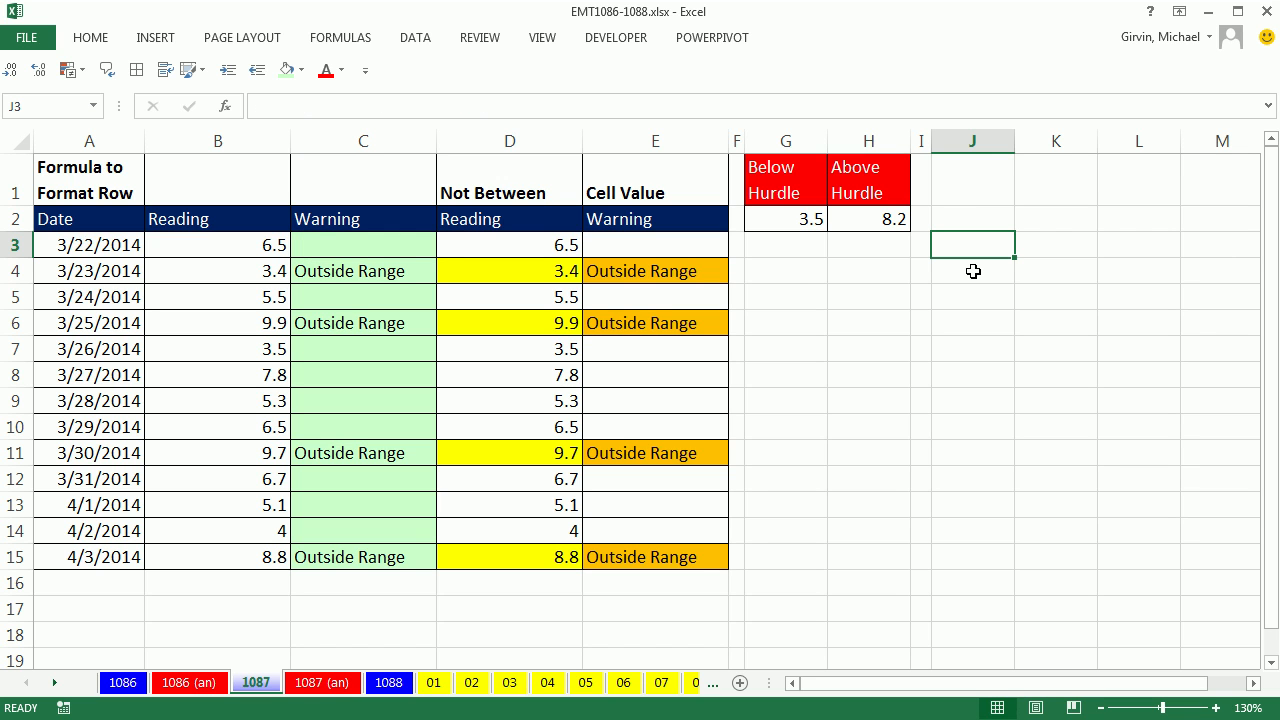
{"action": "key", "text": "F2"}
{"action": "key", "text": "ctrl+v"}
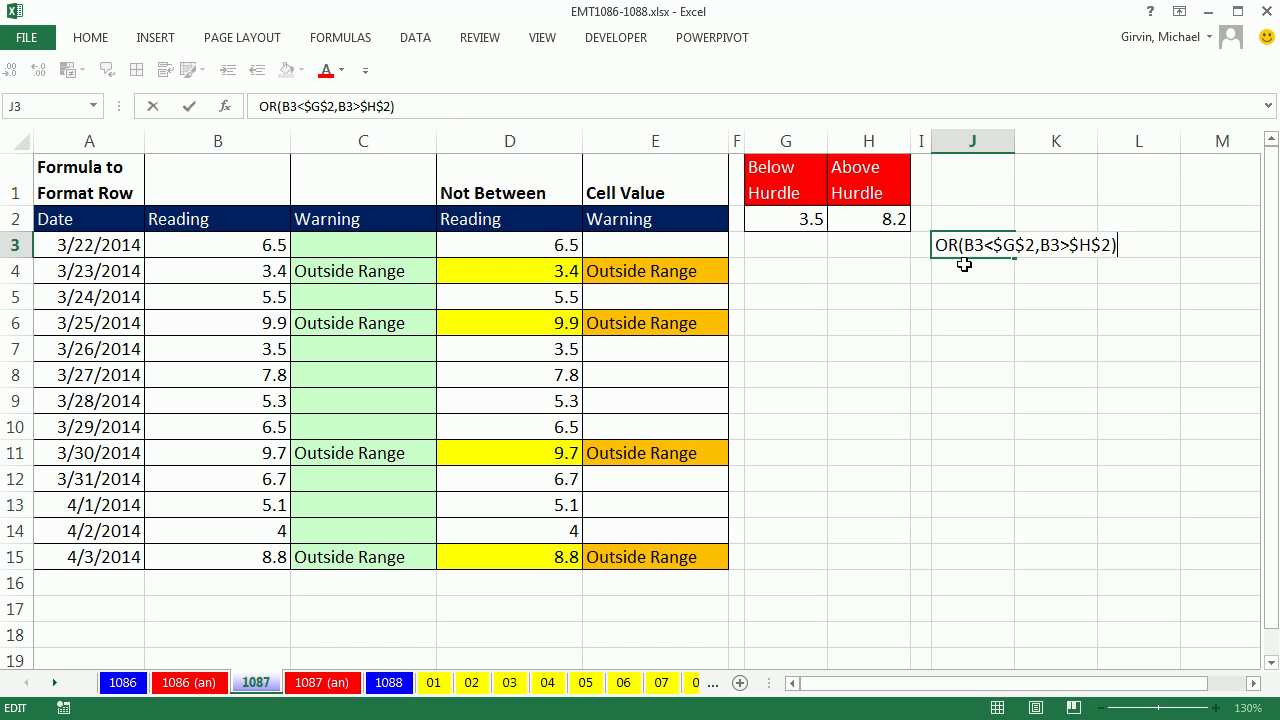
{"action": "key", "text": "Home"}
{"action": "type", "text": "="}
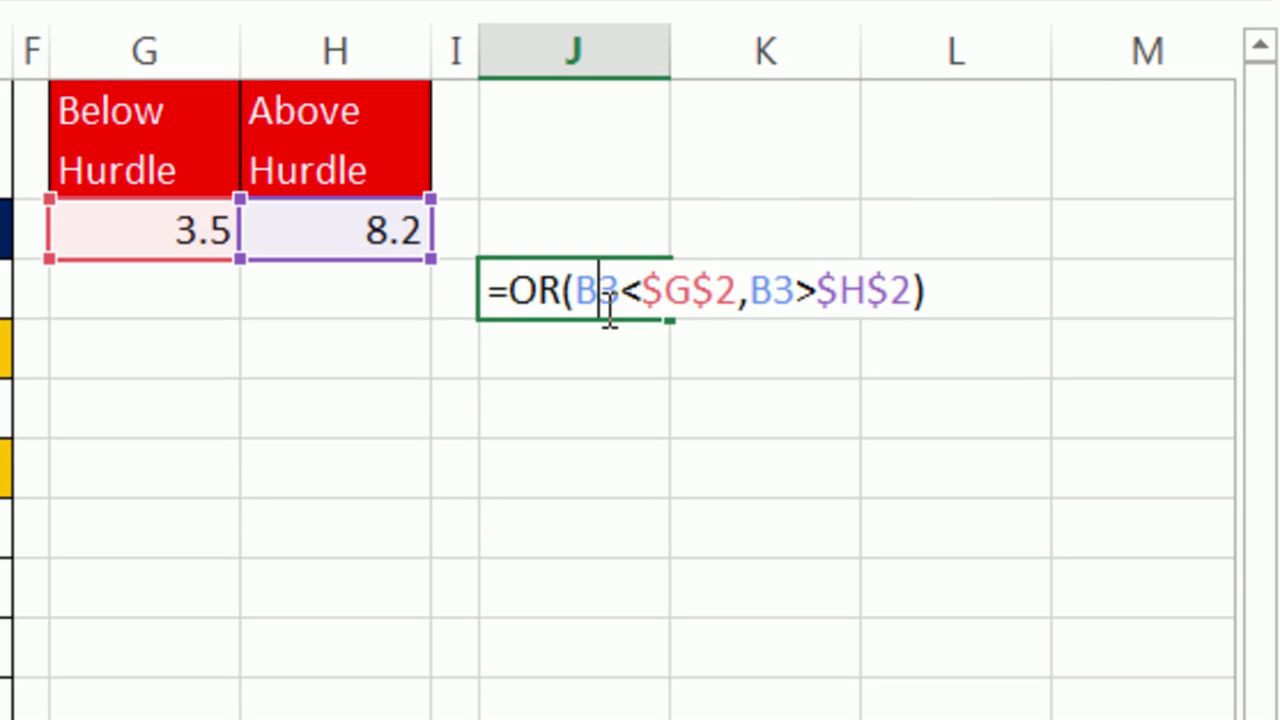
{"action": "left_click", "coordinate": [958, 247]}
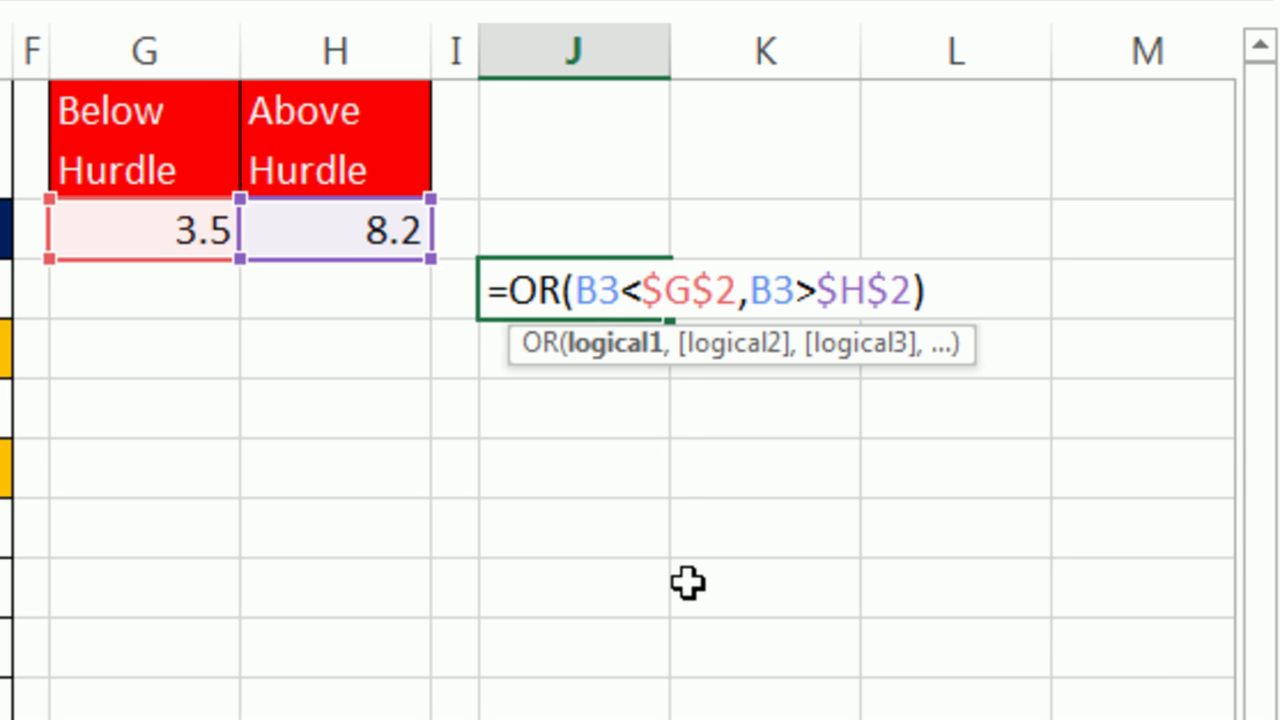
Lock both reading references to column B, giving =OR($B3<$G$2,$B3>$H$2), and commit it.
{"action": "key", "text": "F4"}
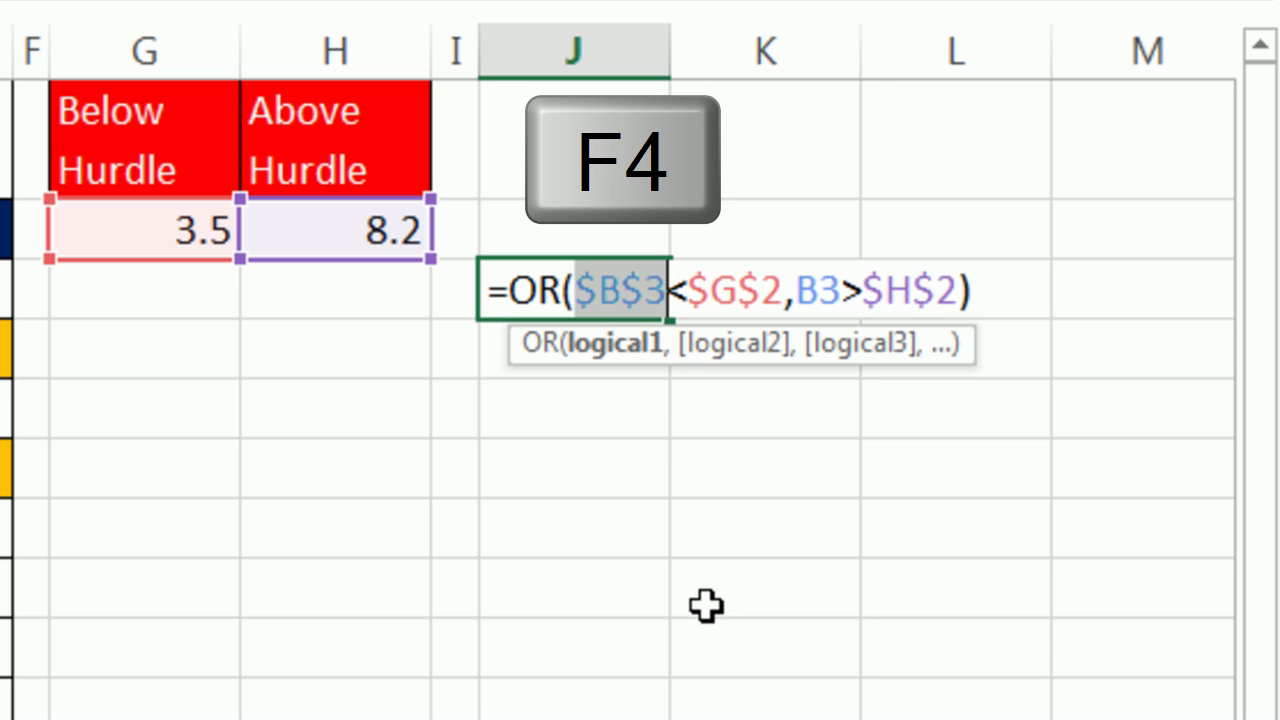
{"action": "key", "text": "F4"}
{"action": "key", "text": "F4"}
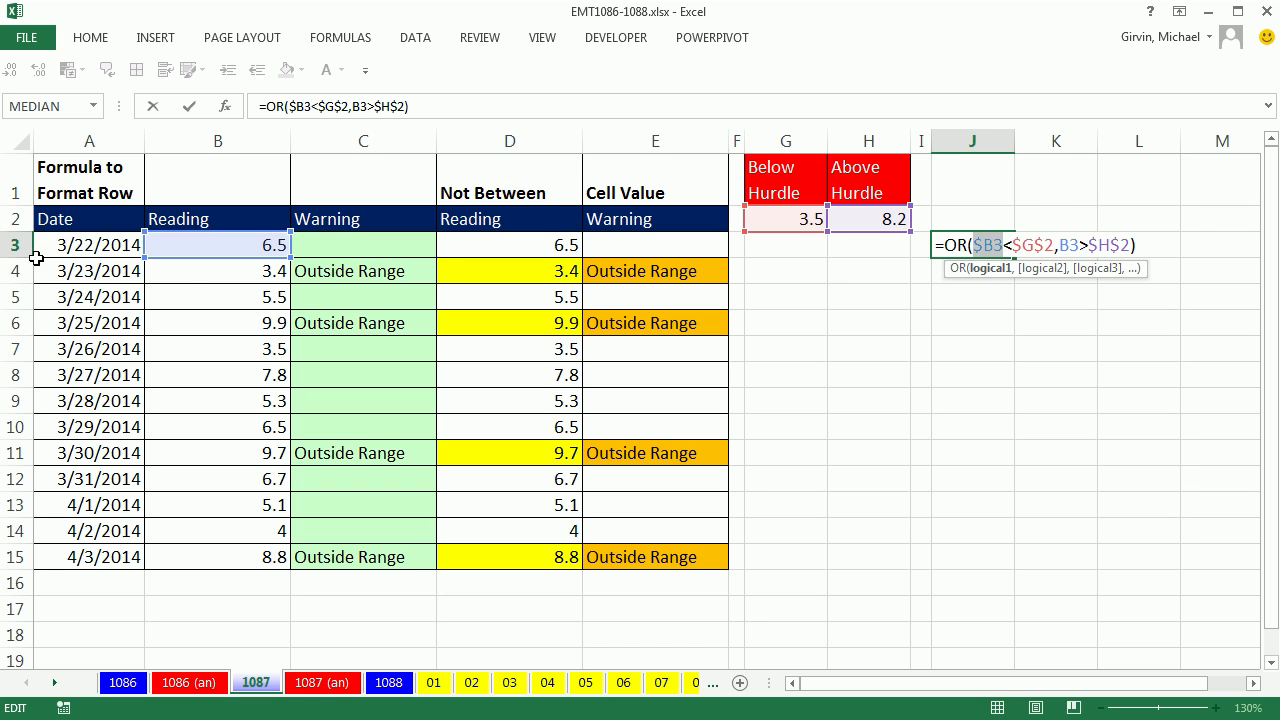
{"action": "left_click", "coordinate": [1045, 268]}
{"action": "key", "text": "F4"}
{"action": "key", "text": "F4"}
{"action": "key", "text": "F4"}
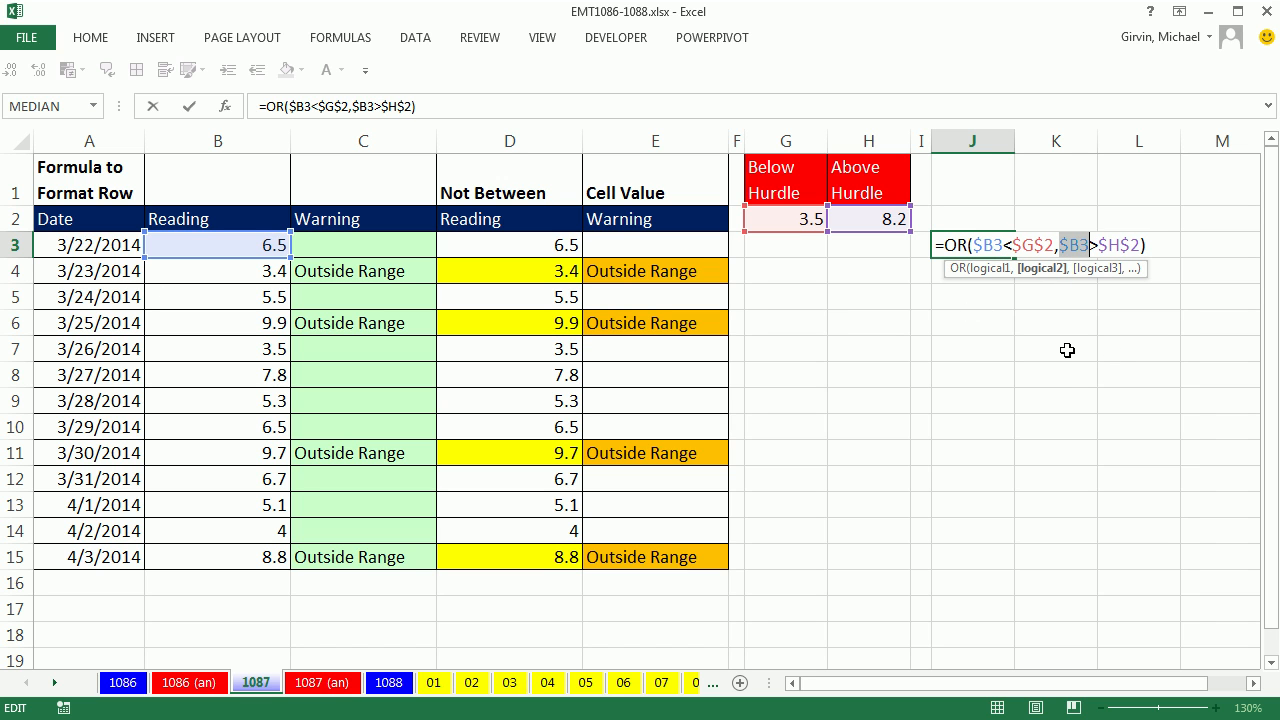
{"action": "key", "text": "ctrl+Return"}
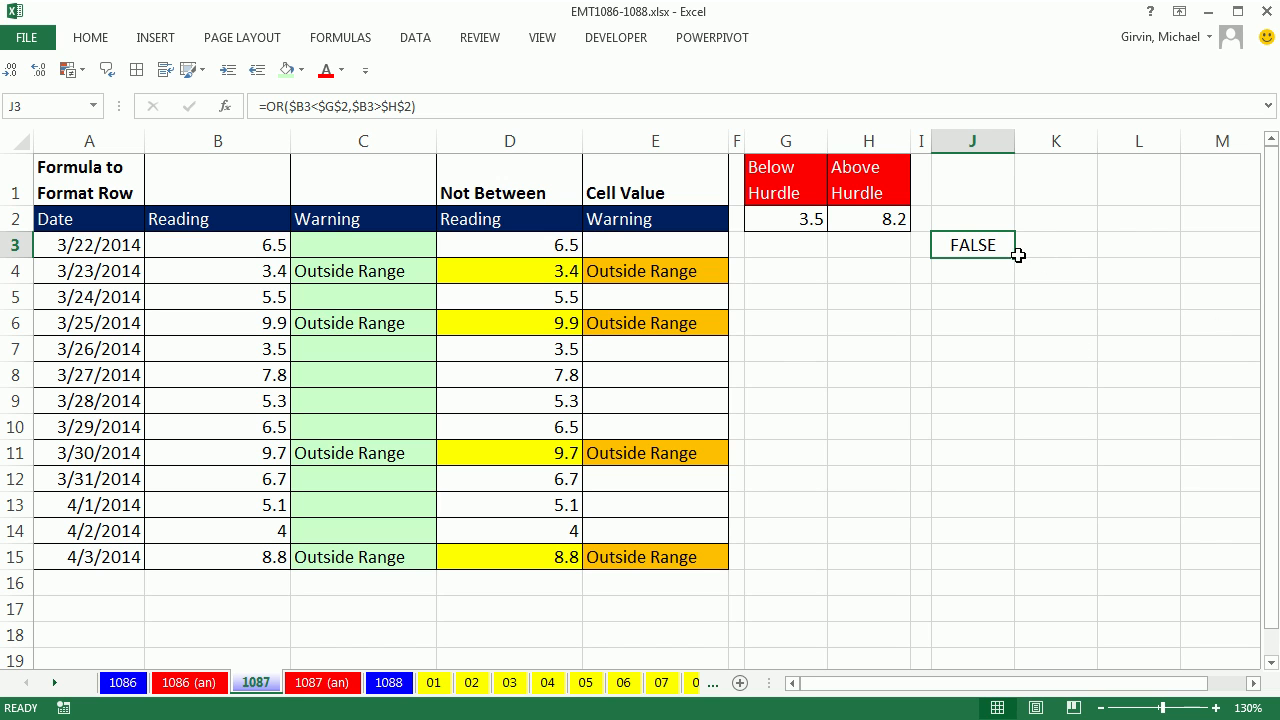
Fill the OR formula from J3 across to L3 and down to row 15.
{"action": "left_click_drag", "start_coordinate": [1014, 257], "coordinate": [1178, 257]}
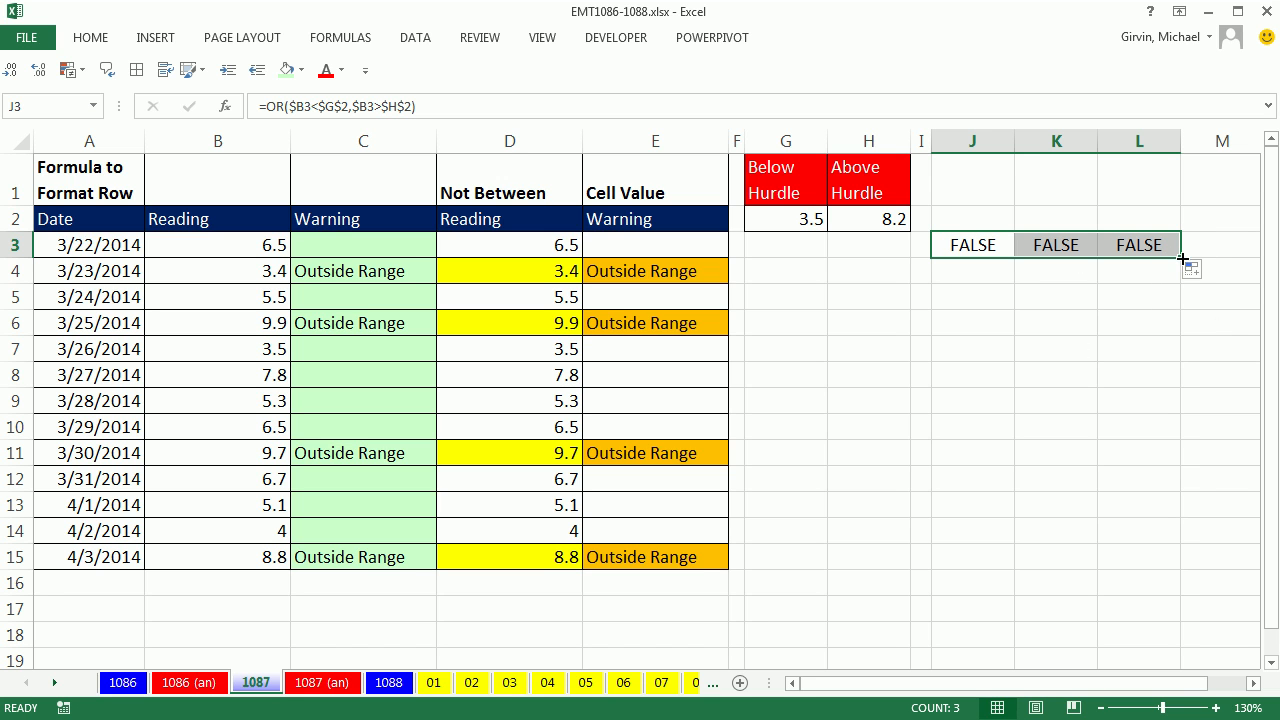
{"action": "left_click_drag", "start_coordinate": [1182, 258], "coordinate": [1182, 581]}
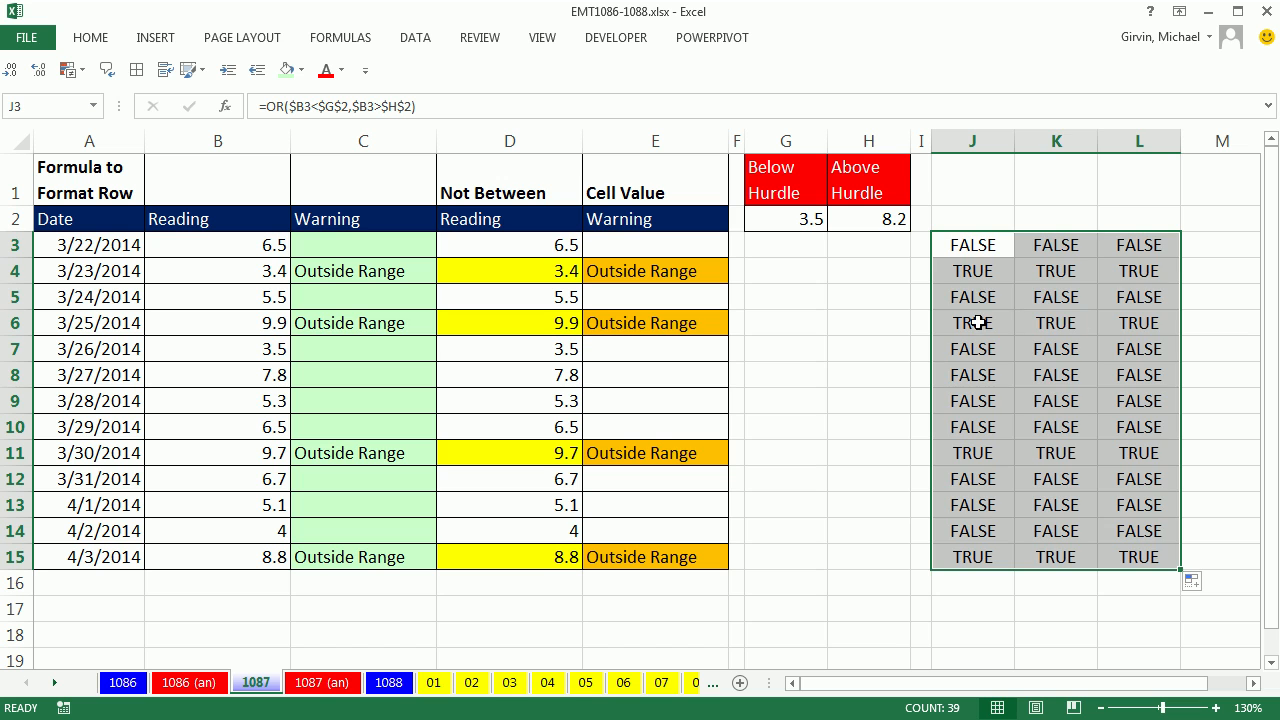
Inspect the copied formulas in J6, K6, L6 and J7, leaving each unchanged.
{"action": "double_click", "coordinate": [978, 323]}
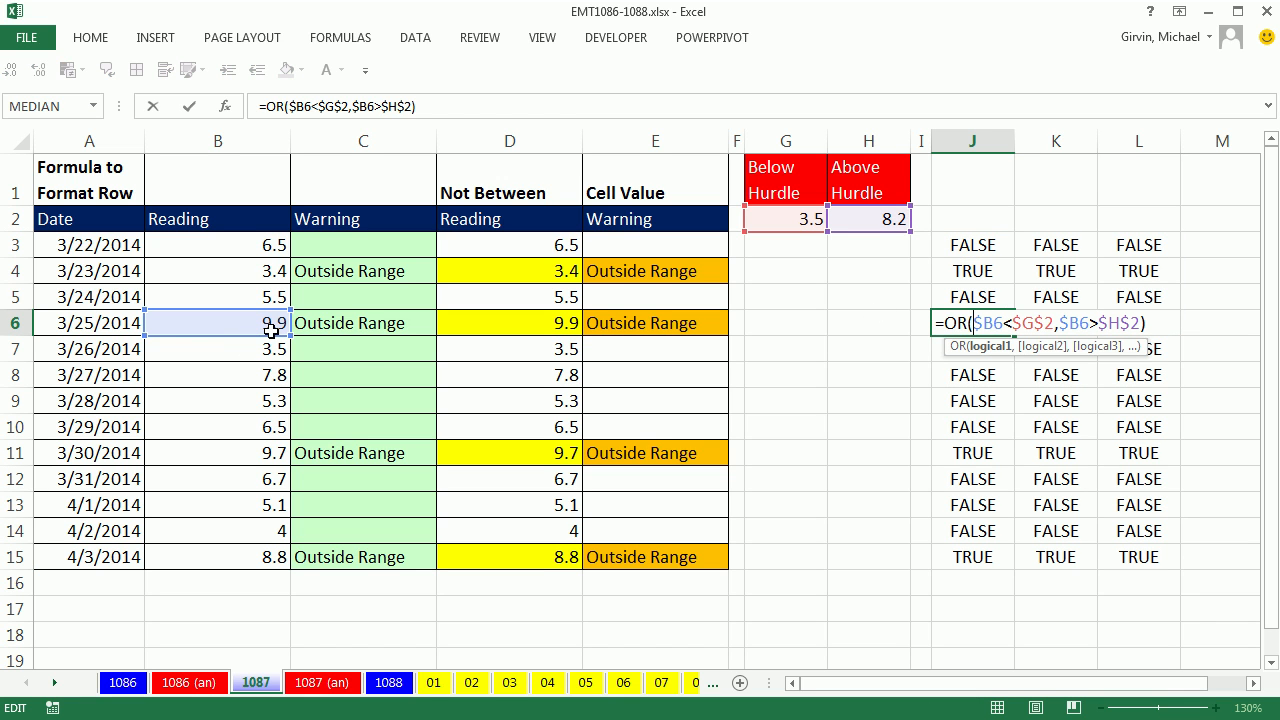
{"action": "key", "text": "ctrl+Return"}
{"action": "double_click", "coordinate": [1068, 325]}
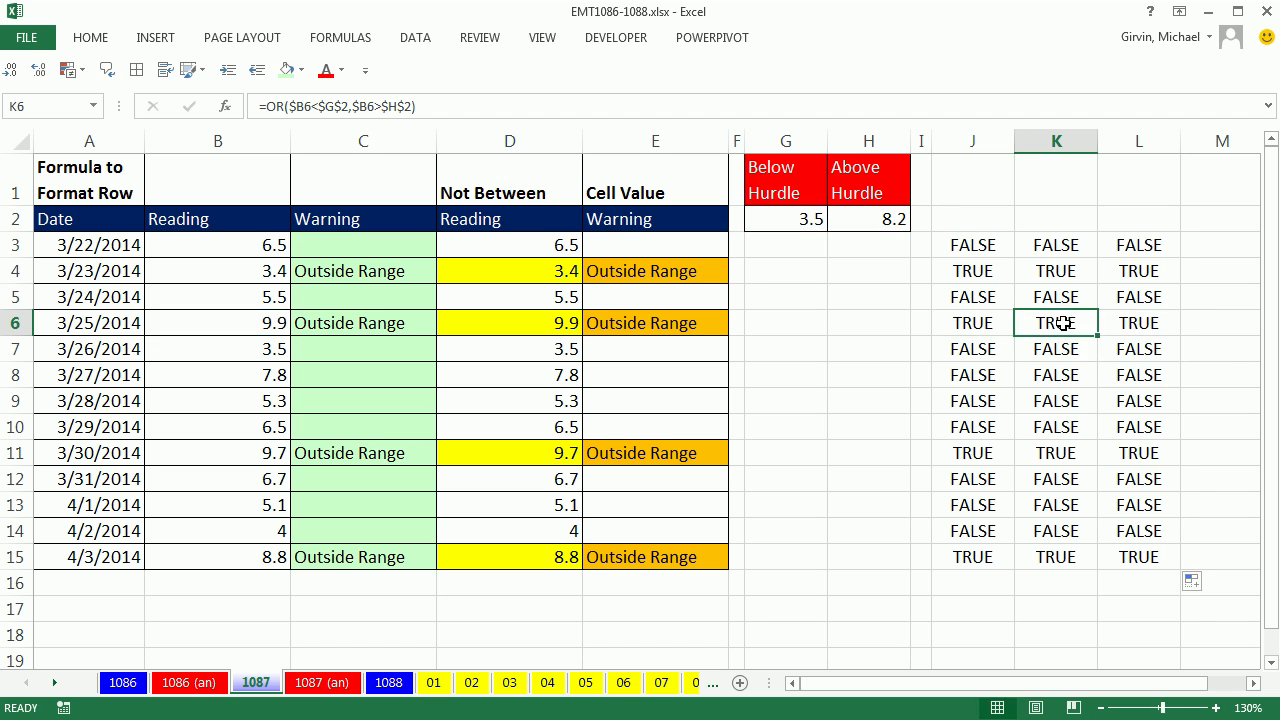
{"action": "key", "text": "ctrl+Return"}
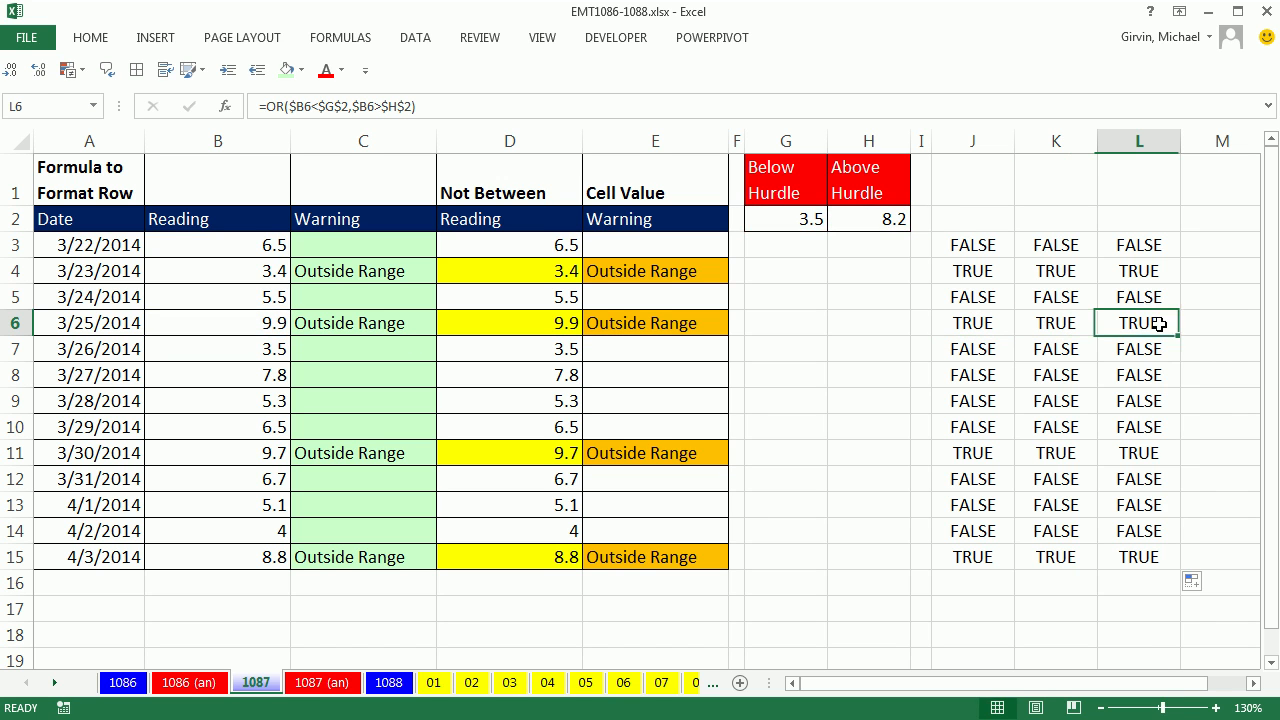
{"action": "double_click", "coordinate": [1165, 320]}
{"action": "key", "text": "ctrl+Return"}
{"action": "double_click", "coordinate": [952, 347]}
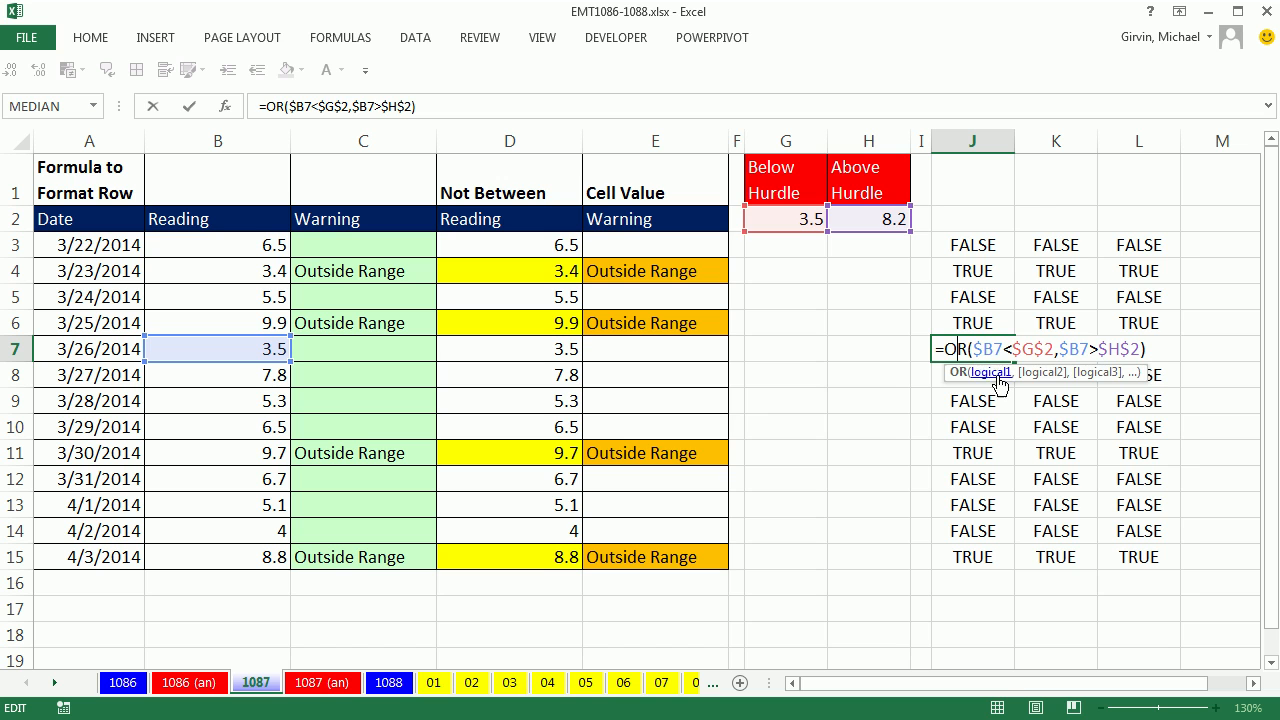
{"action": "key", "text": "Escape"}
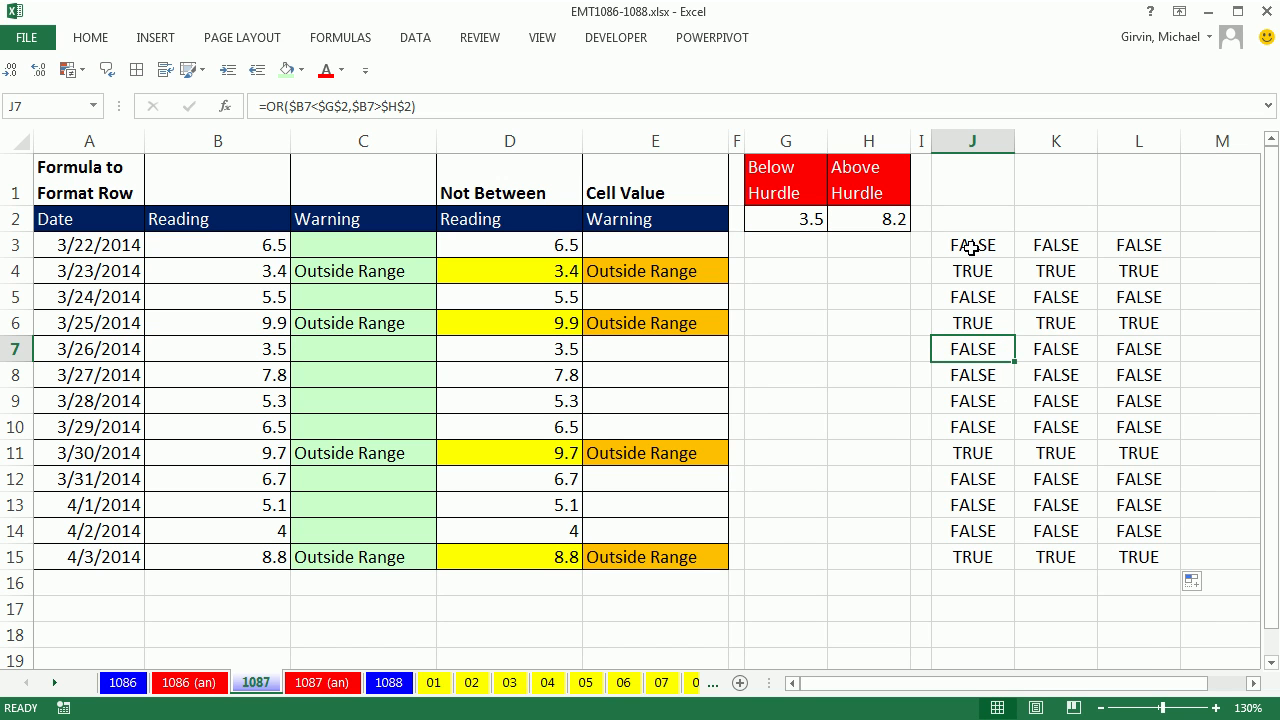
Copy the full OR formula text out of J3 without altering the cell.
{"action": "left_click", "coordinate": [970, 248]}
{"action": "key", "text": "F2"}
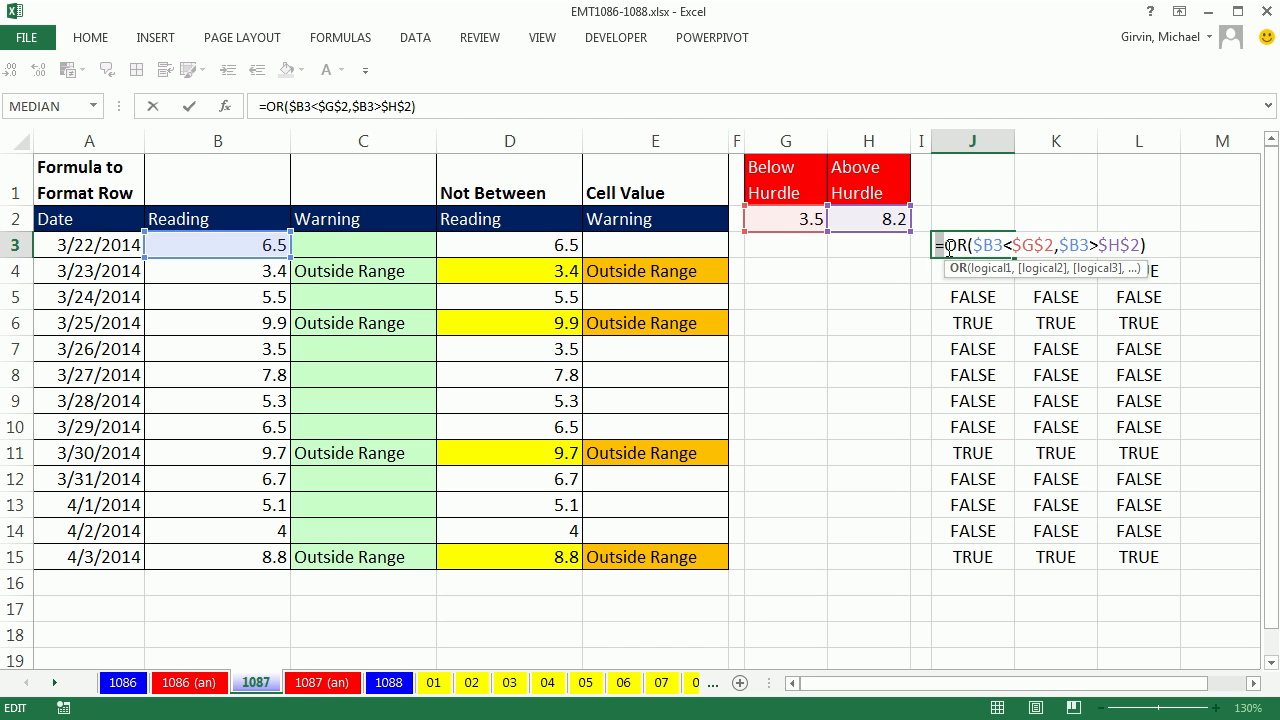
{"action": "left_click_drag", "start_coordinate": [936, 245], "coordinate": [1196, 257]}
{"action": "key", "text": "ctrl+c"}
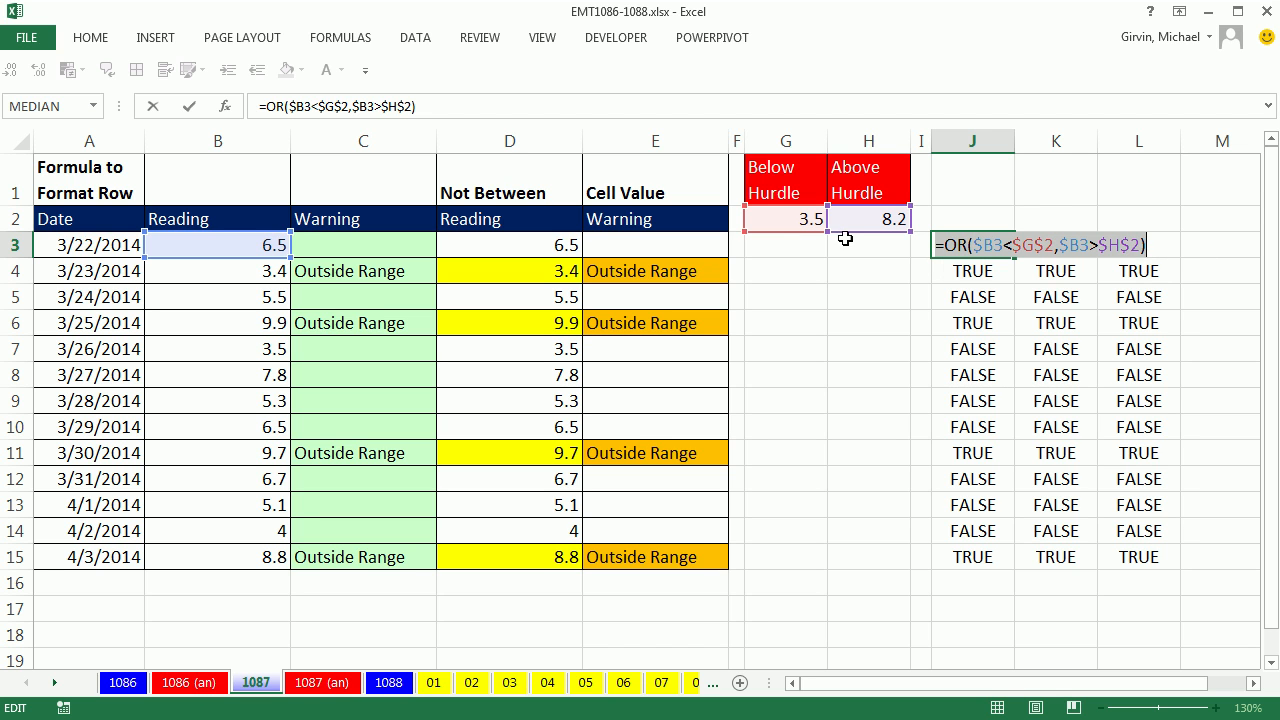
{"action": "key", "text": "Return"}
Select the table rows A3:C15 ready for conditional row formatting.
{"action": "mouse_move", "coordinate": [98, 245]}
{"action": "left_mouse_down"}
{"action": "mouse_move", "coordinate": [338, 304]}
{"action": "mouse_move", "coordinate": [370, 557]}
{"action": "left_mouse_up"}
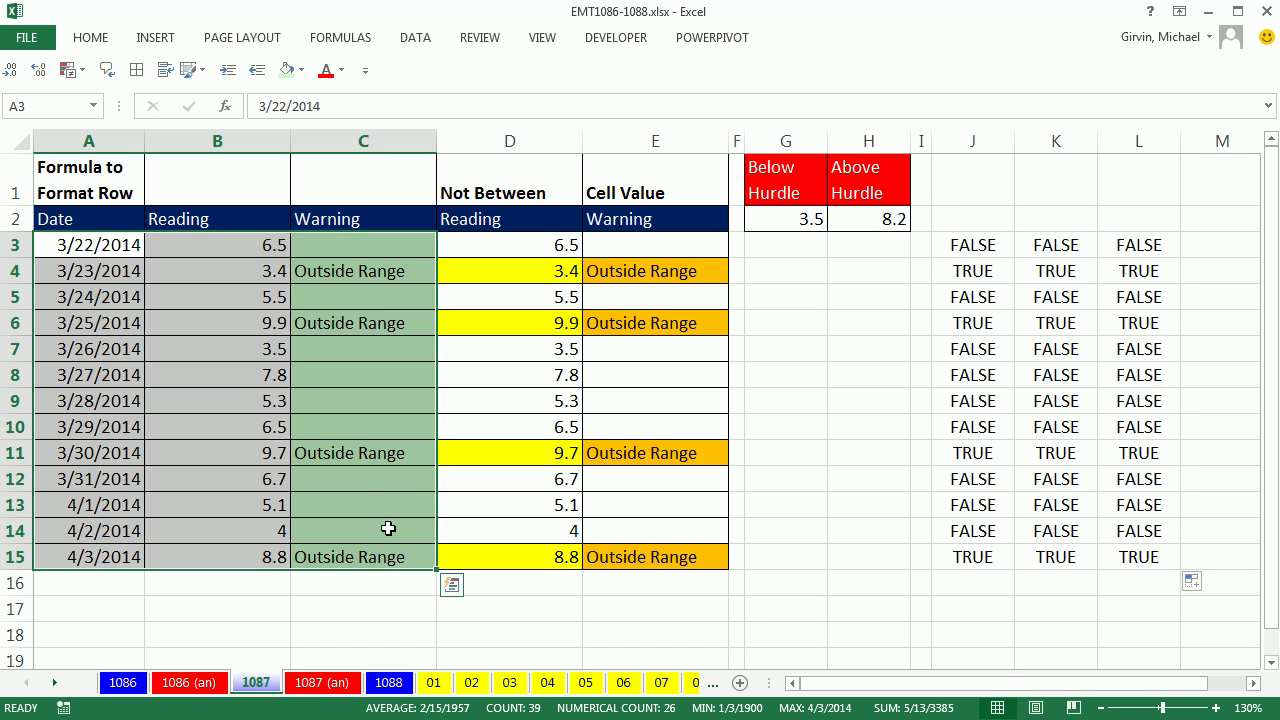
{"action": "left_click", "coordinate": [90, 37]}
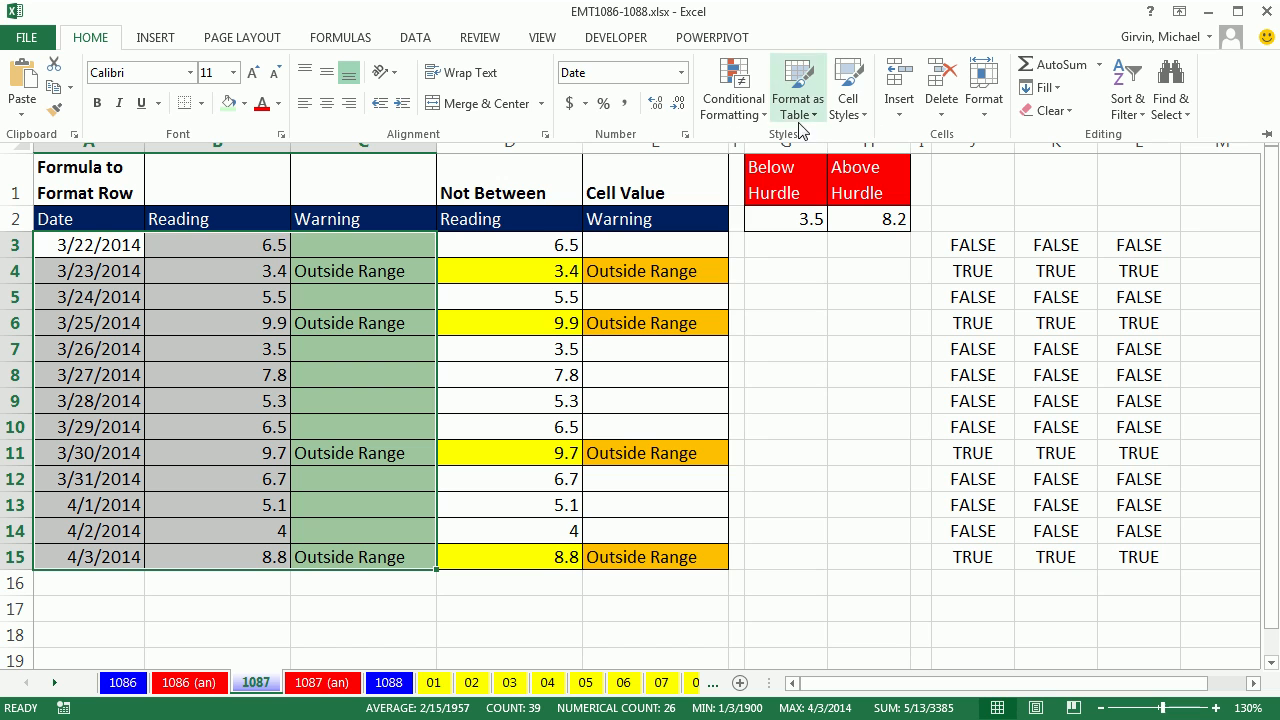
Create a new conditional formatting rule of type 'Use a formula to determine which cells to format' via Alt, H, L, N.
{"action": "left_click", "coordinate": [765, 122]}
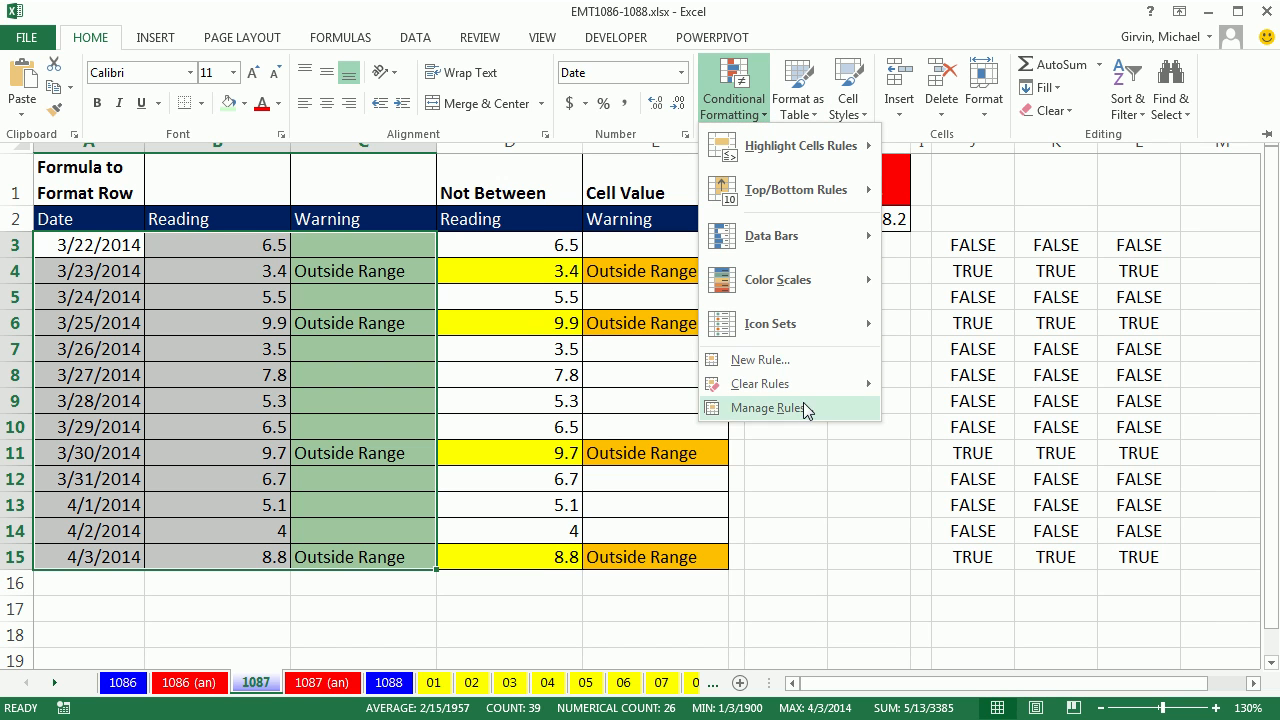
{"action": "key", "text": "Escape"}
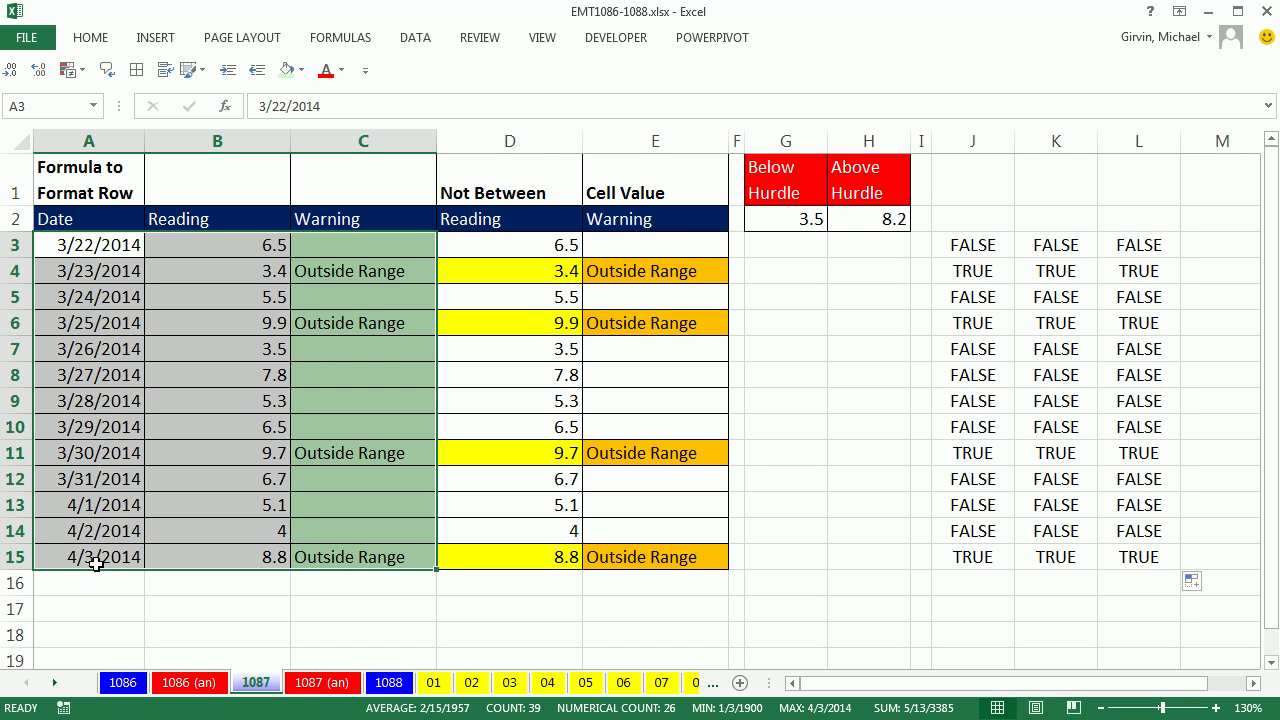
{"action": "key", "text": "alt"}
{"action": "key", "text": "h"}
{"action": "key", "text": "l"}
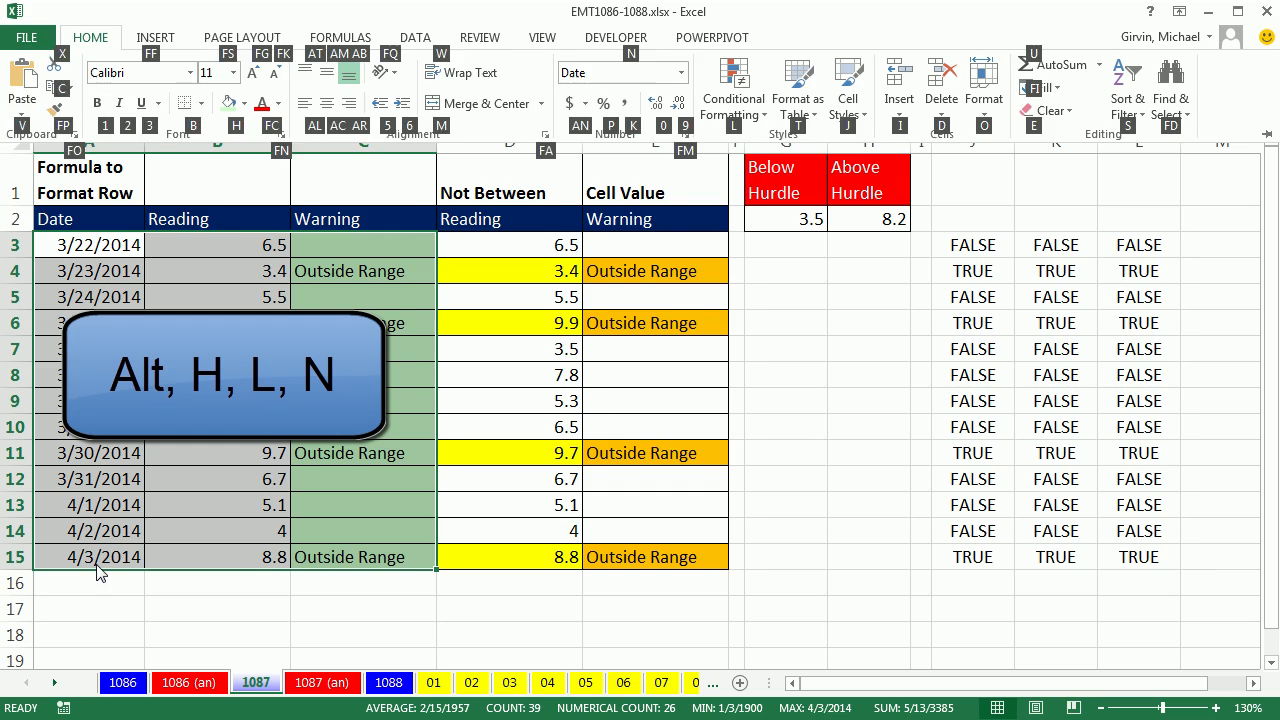
{"action": "key", "text": "n"}
{"action": "key", "text": "Down"}
{"action": "key", "text": "Down"}
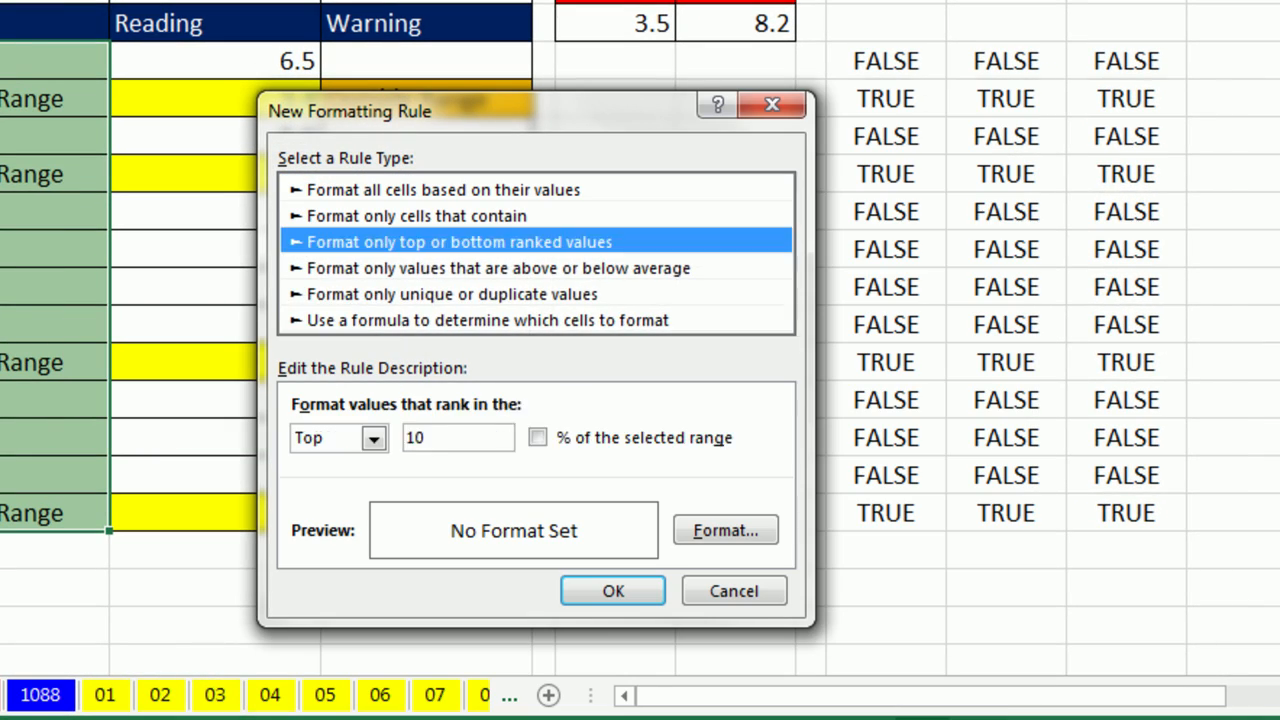
{"action": "key", "text": "Down"}
{"action": "key", "text": "Down"}
{"action": "key", "text": "Down"}
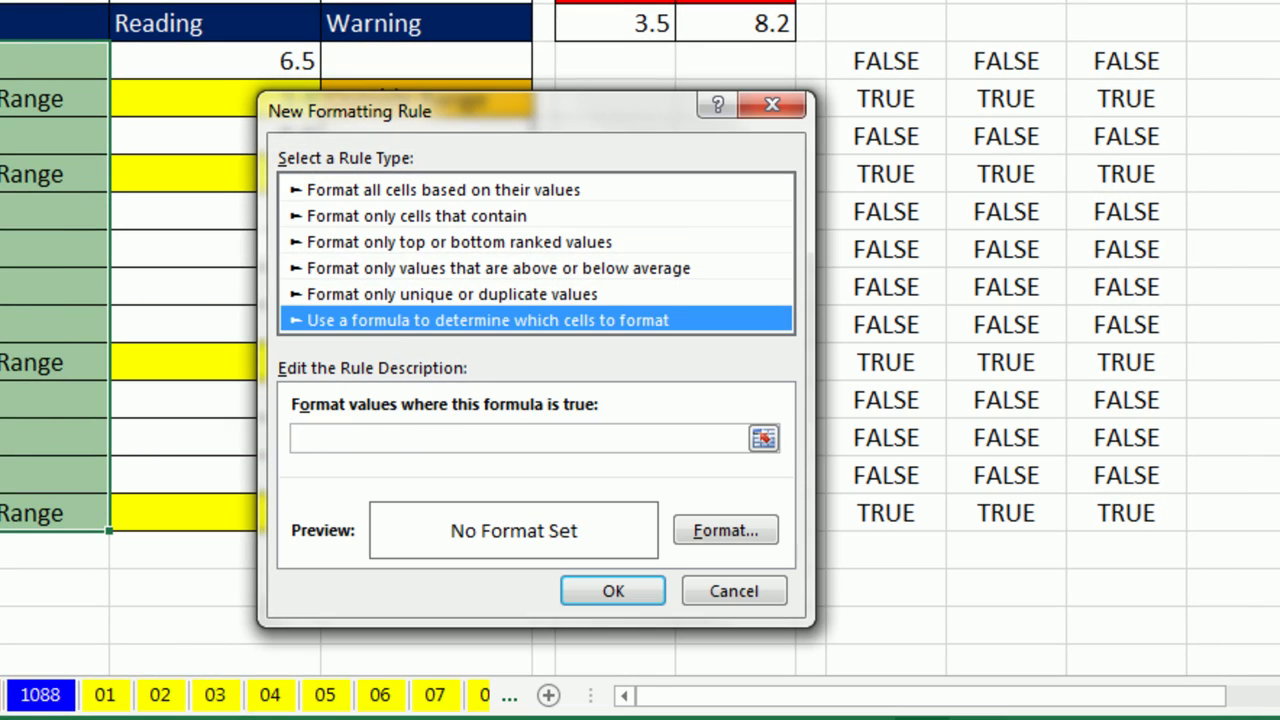
Paste =OR($B3<$G$2,$B3>$H$2) as the rule's formula.
{"action": "key", "text": "Tab"}
{"action": "key", "text": "ctrl+v"}
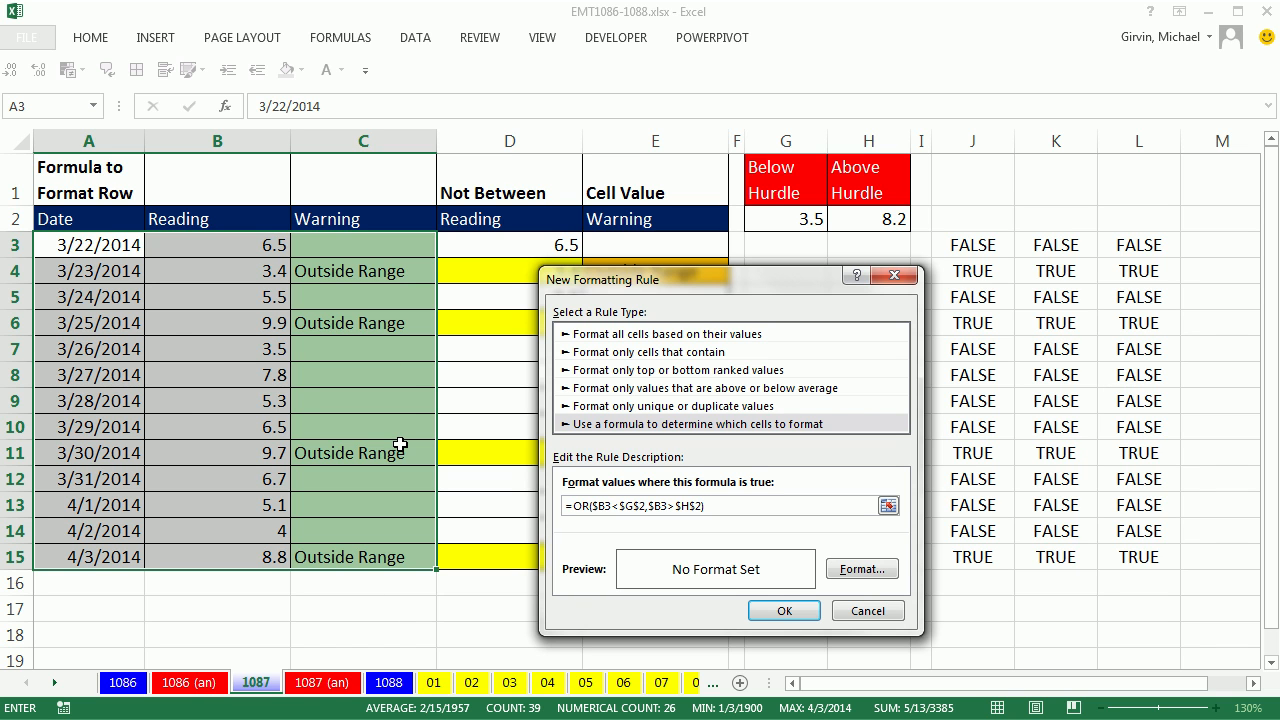
Give the rule a red fill with white font and apply it, flagging rows 4, 6, 11 and 15.
{"action": "left_click", "coordinate": [860, 569]}
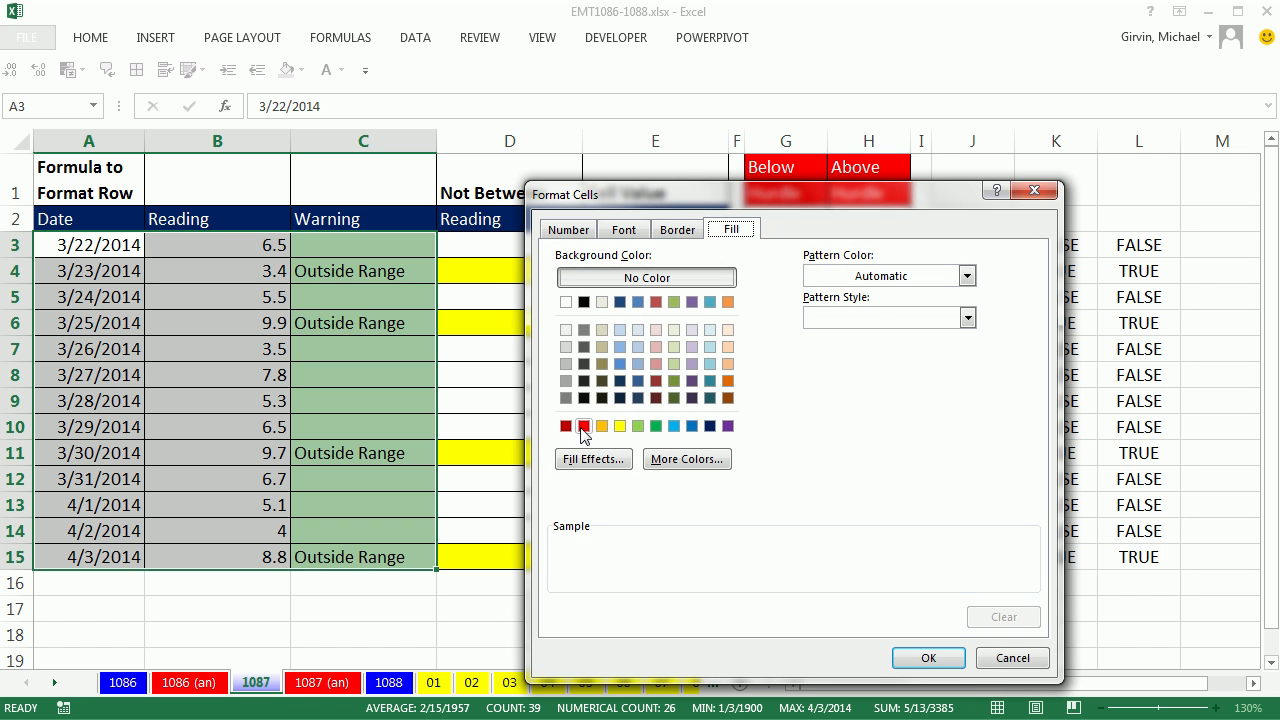
{"action": "left_click", "coordinate": [584, 426]}
{"action": "left_click", "coordinate": [623, 232]}
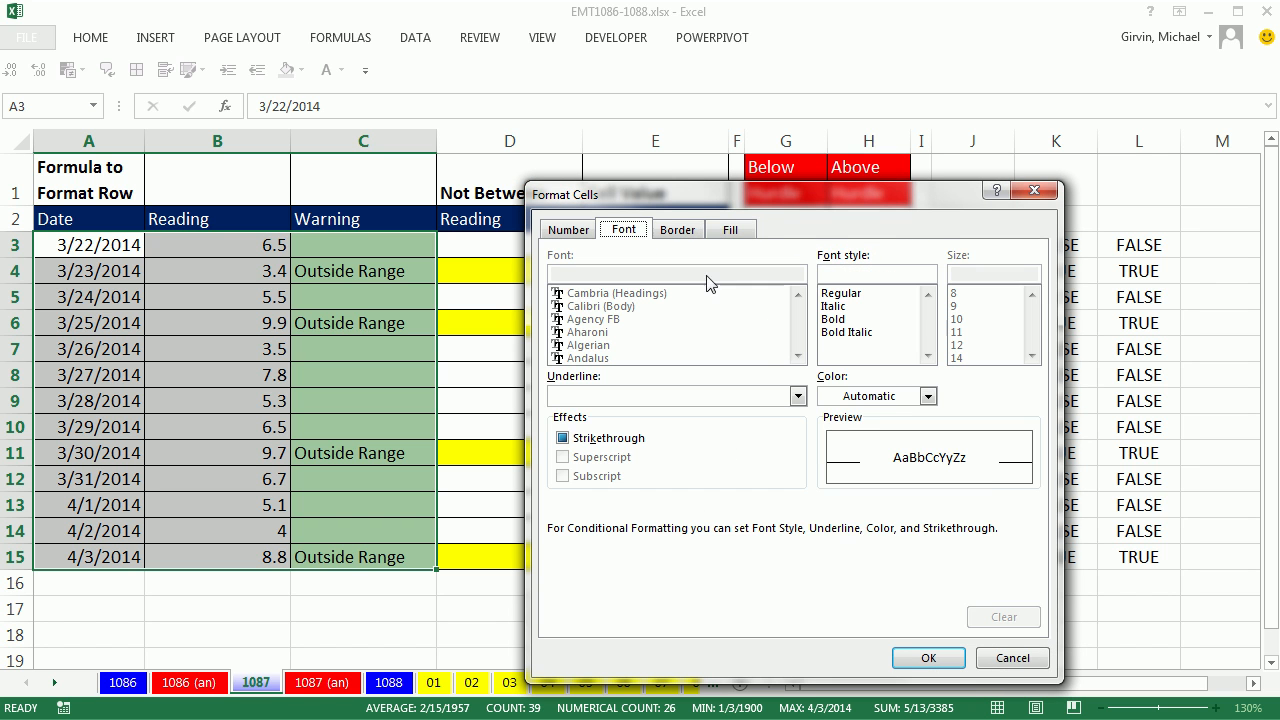
{"action": "left_click", "coordinate": [928, 396]}
{"action": "left_click", "coordinate": [829, 464]}
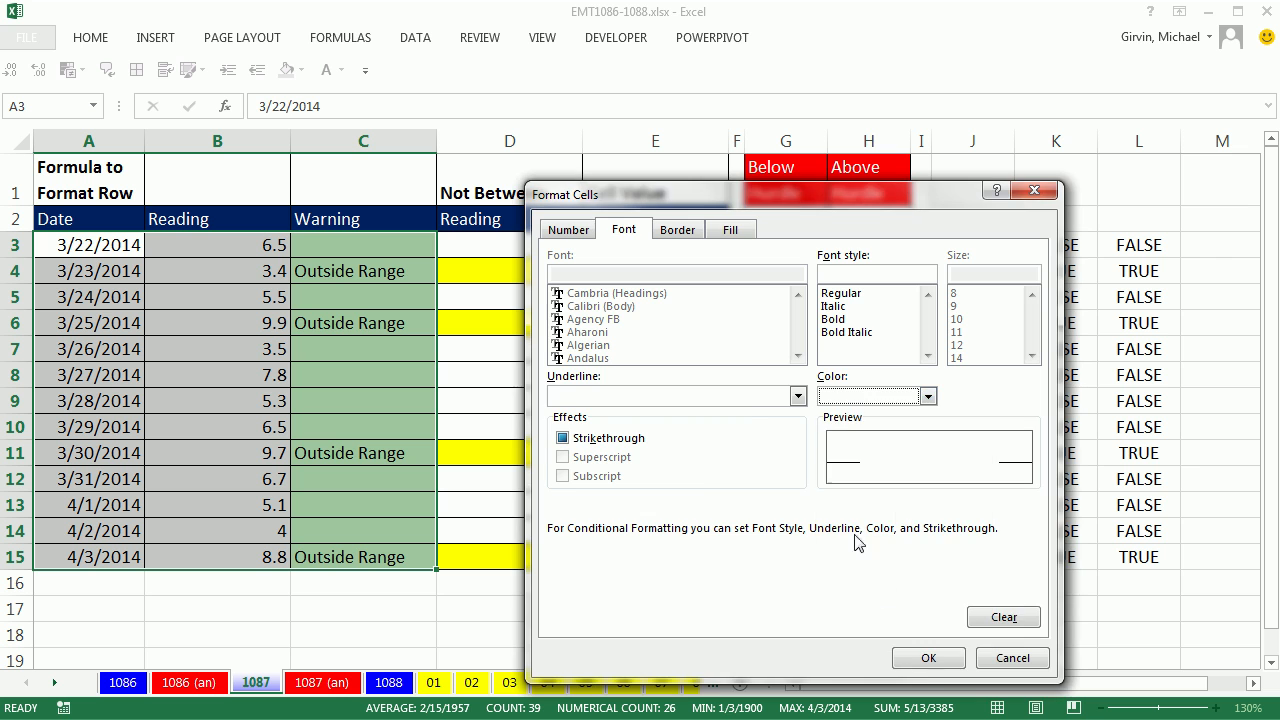
{"action": "left_click", "coordinate": [928, 658]}
{"action": "left_click", "coordinate": [784, 611]}
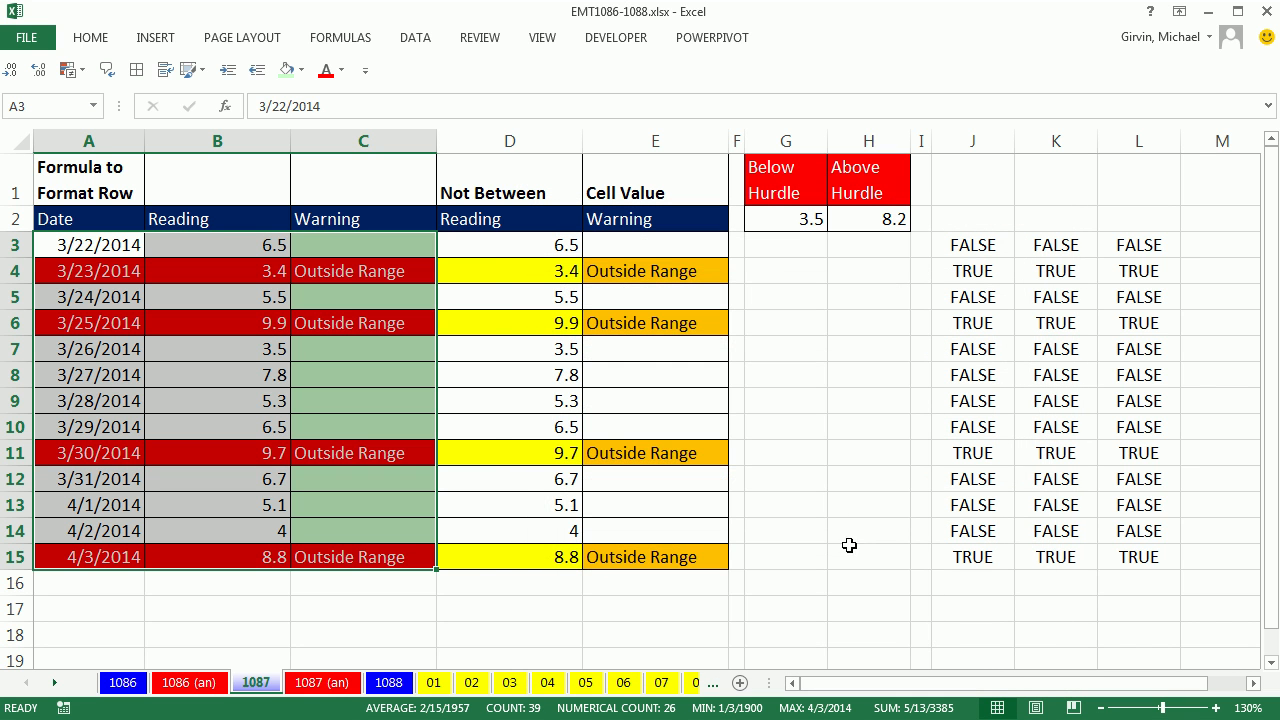
Change the 3/27/2014 reading in B8 to 2 so row 8 flags Outside Range and turns red.
{"action": "left_click", "coordinate": [230, 378]}
{"action": "type", "text": "2"}
{"action": "key", "text": "ctrl+Return"}
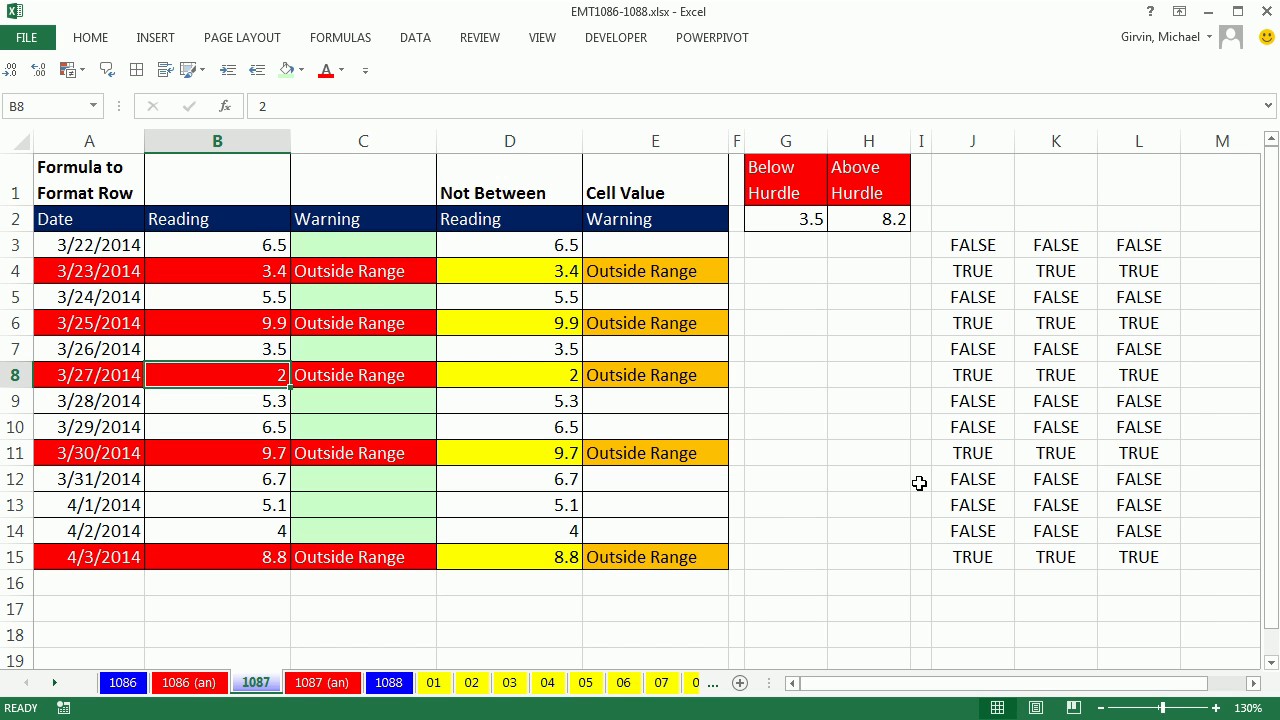